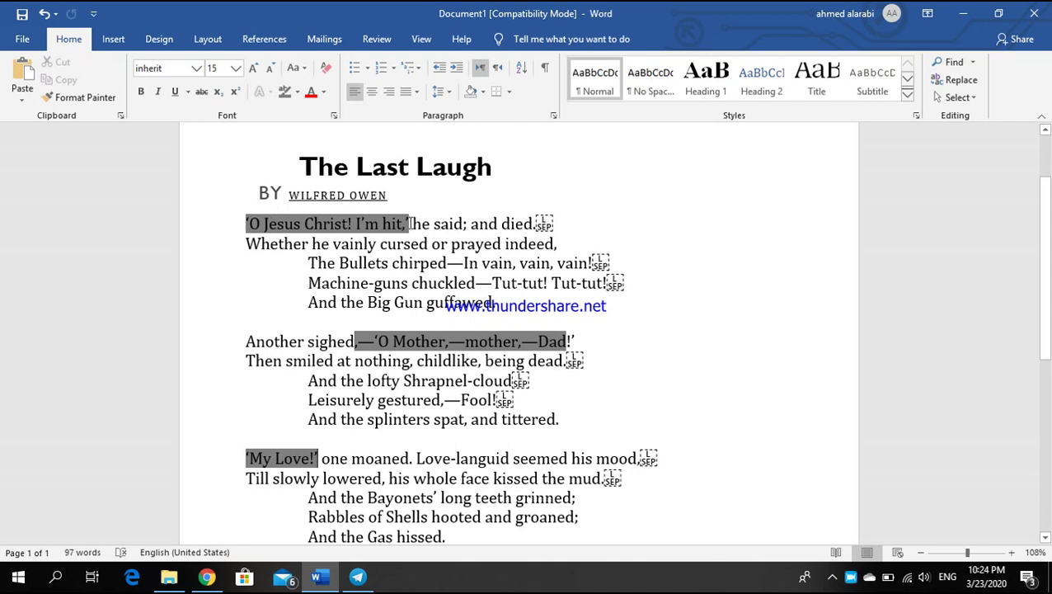
Highlight the word "prayed" in the poem's second line in dark grey.
left_click_drag(409, 224, 255, 230)
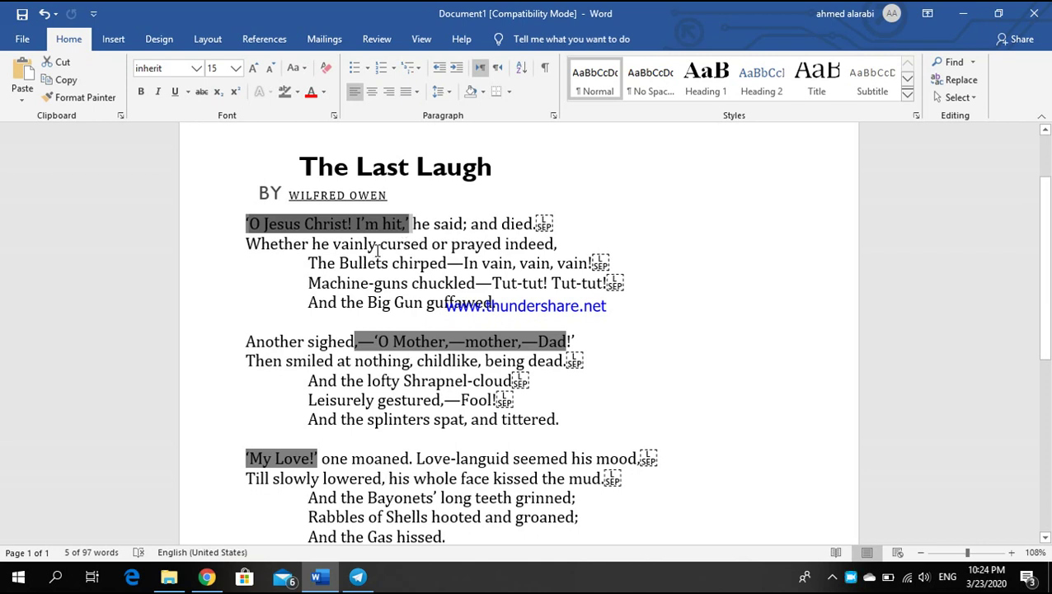
left_click_drag(382, 243, 430, 244)
double_click(404, 243)
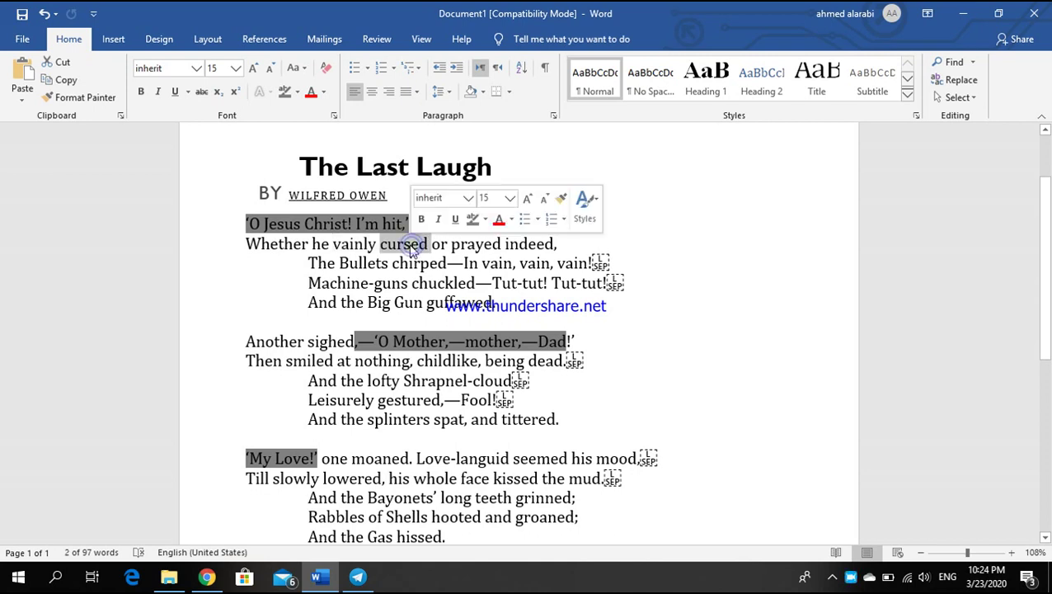
double_click(477, 244)
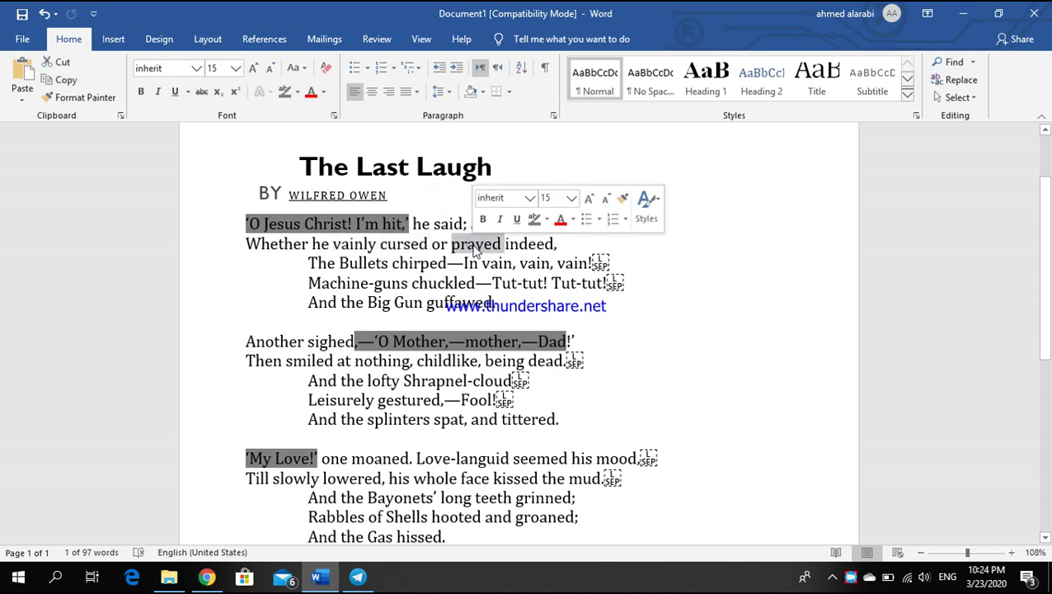
left_click(534, 218)
Change the font colour of the word "cursed" in the second line to red.
left_click(410, 239)
double_click(404, 243)
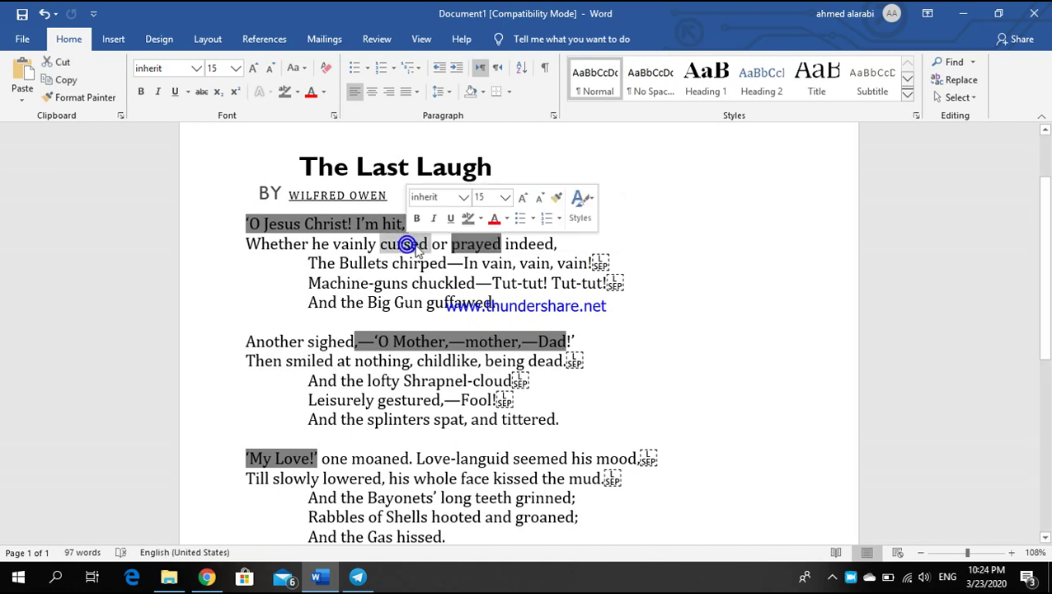
left_click(494, 217)
left_click(647, 256)
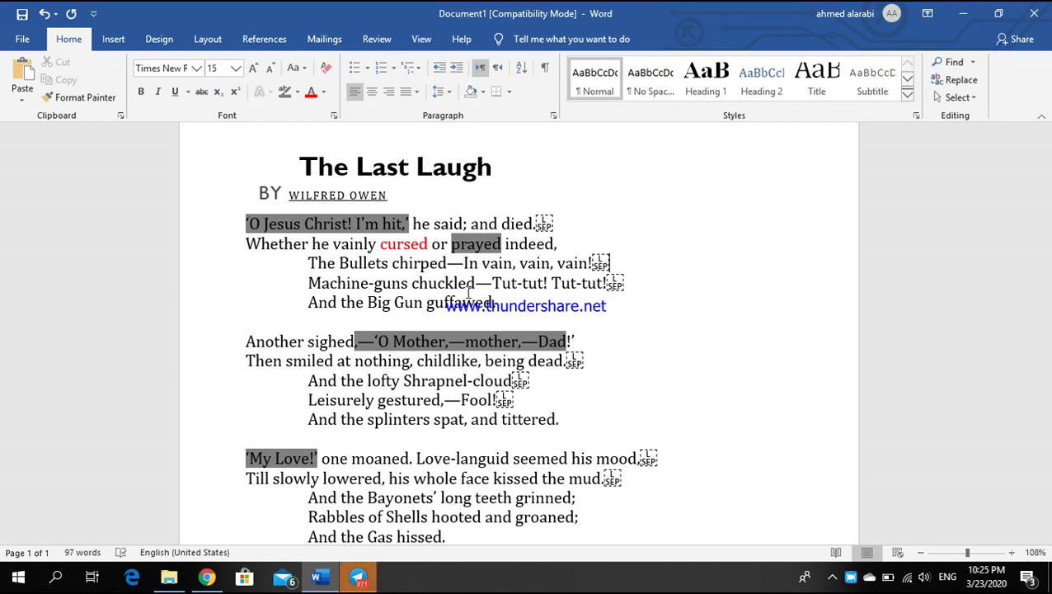
Highlight "The Bullets chirped" and "Machine-guns chuckled" in the first stanza in yellow.
left_click(1036, 509)
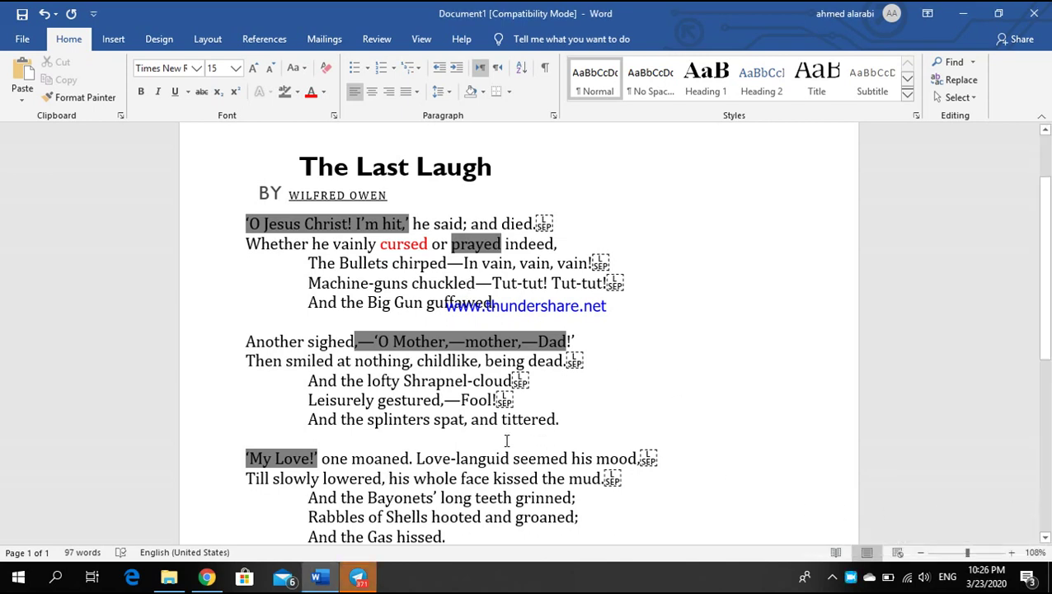
left_click_drag(339, 263, 427, 268)
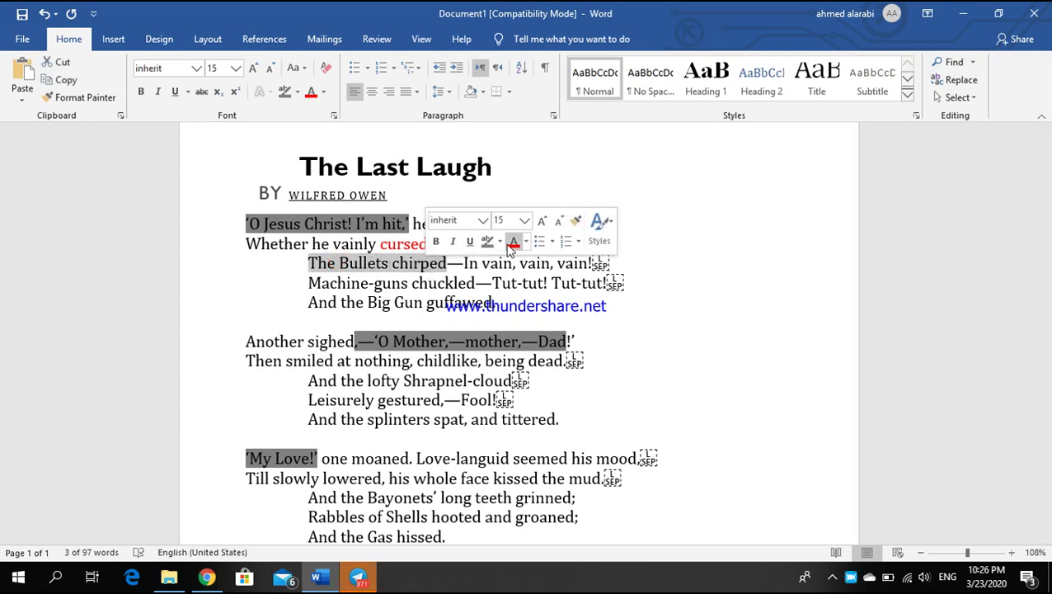
left_click(499, 243)
left_click(491, 263)
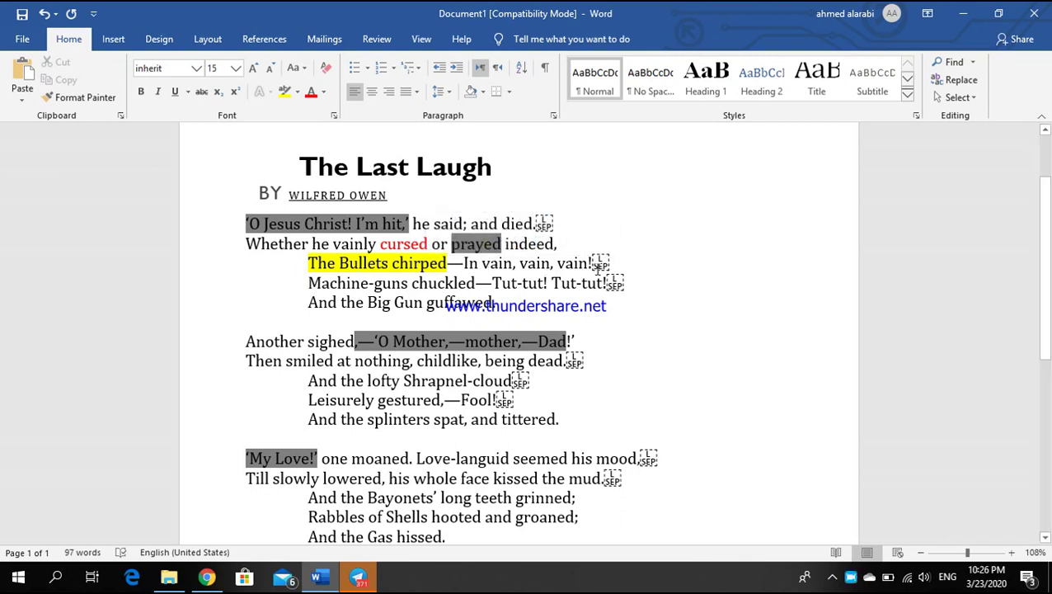
left_click_drag(307, 289, 484, 283)
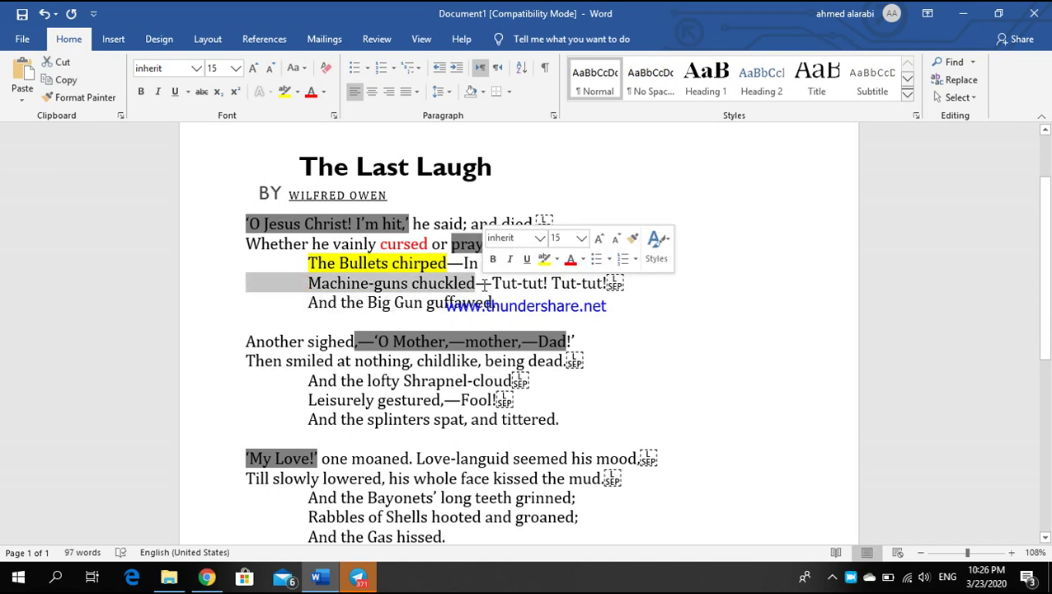
left_click(544, 258)
left_click(344, 325)
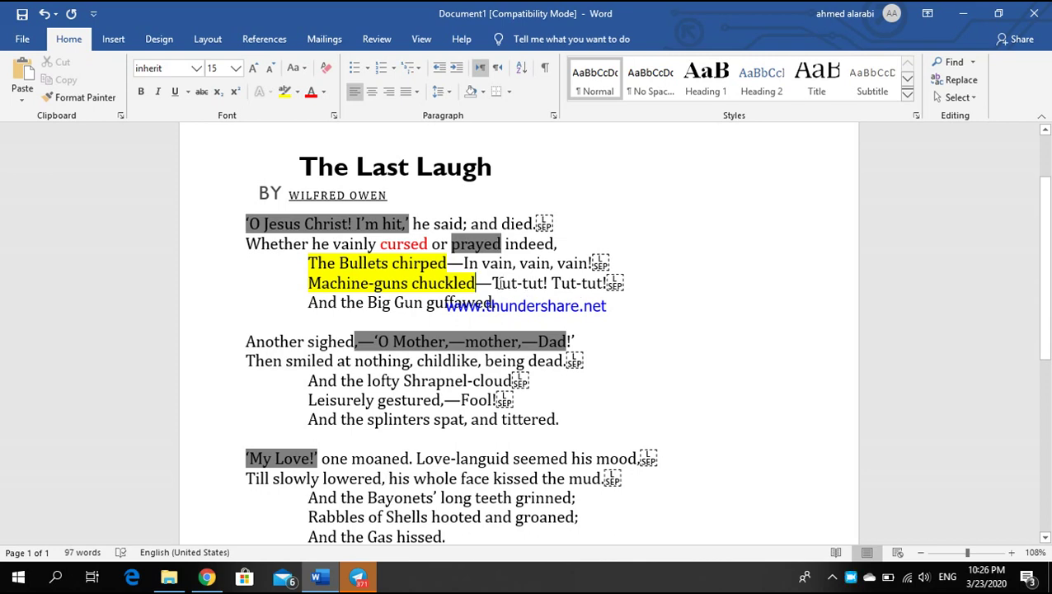
Highlight the initial T of both "Tut-tut" exclamations in the Machine-guns line in turquoise.
left_click_drag(503, 282, 493, 282)
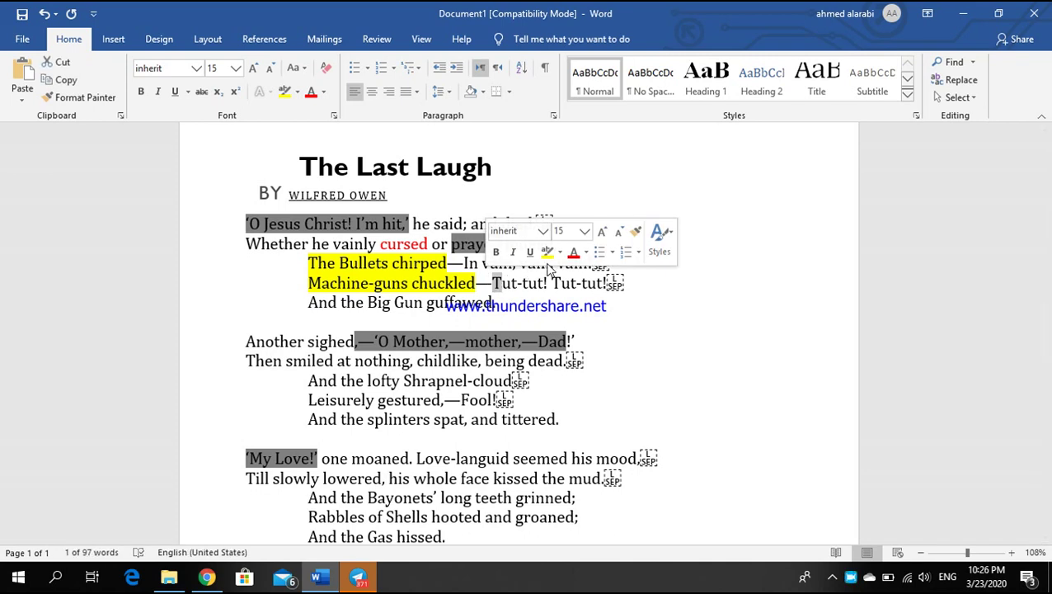
left_click(562, 256)
left_click(595, 276)
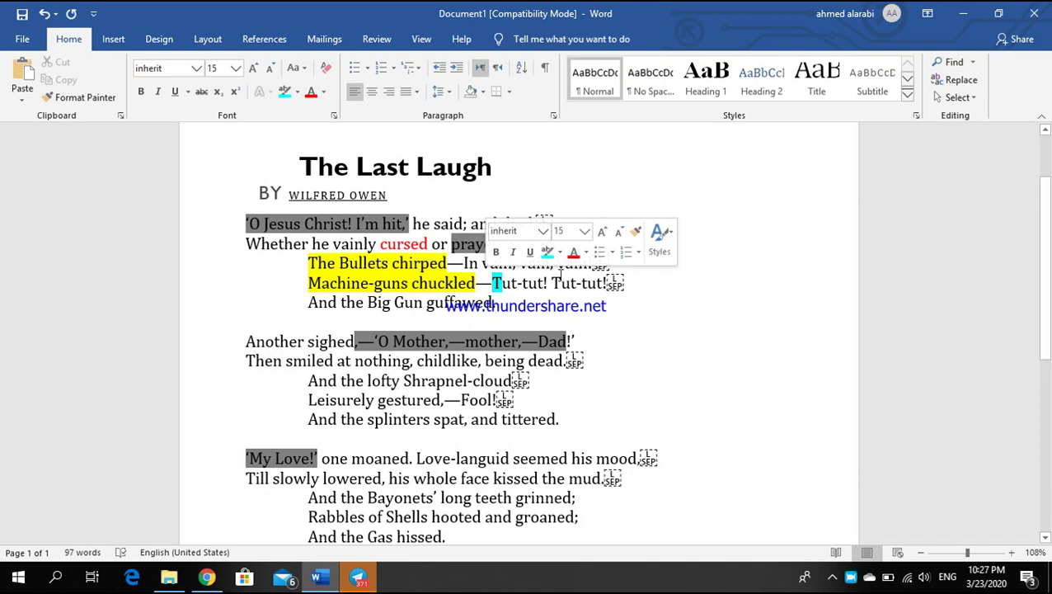
left_click(559, 283)
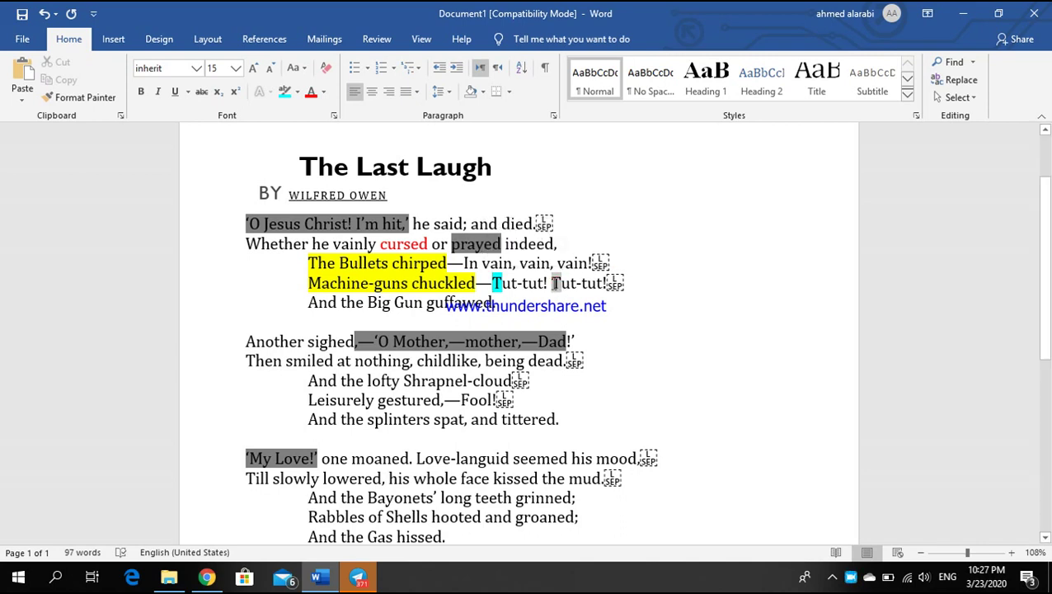
left_click_drag(551, 283, 561, 283)
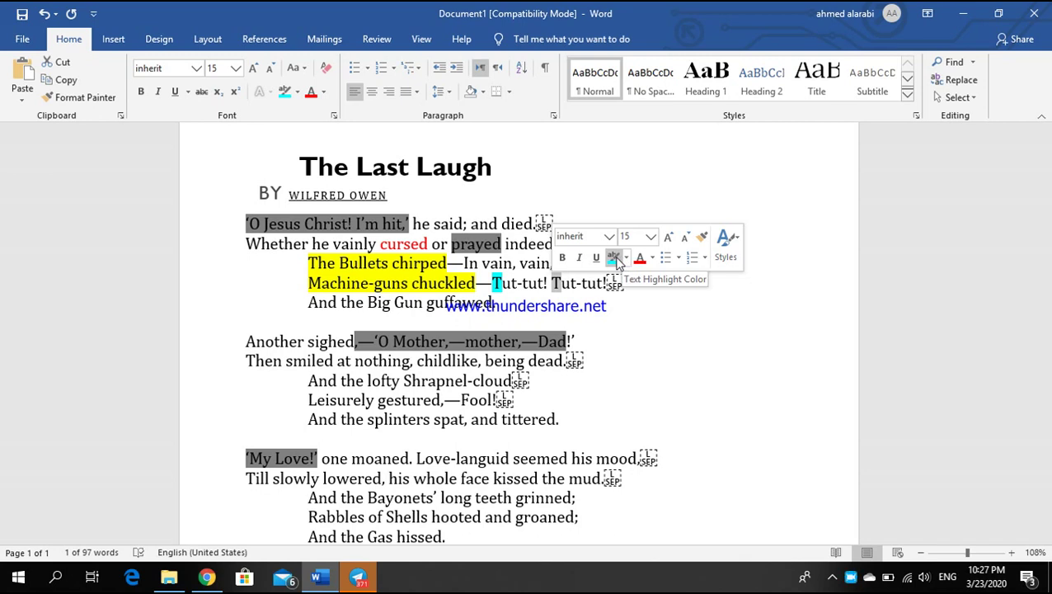
left_click(626, 259)
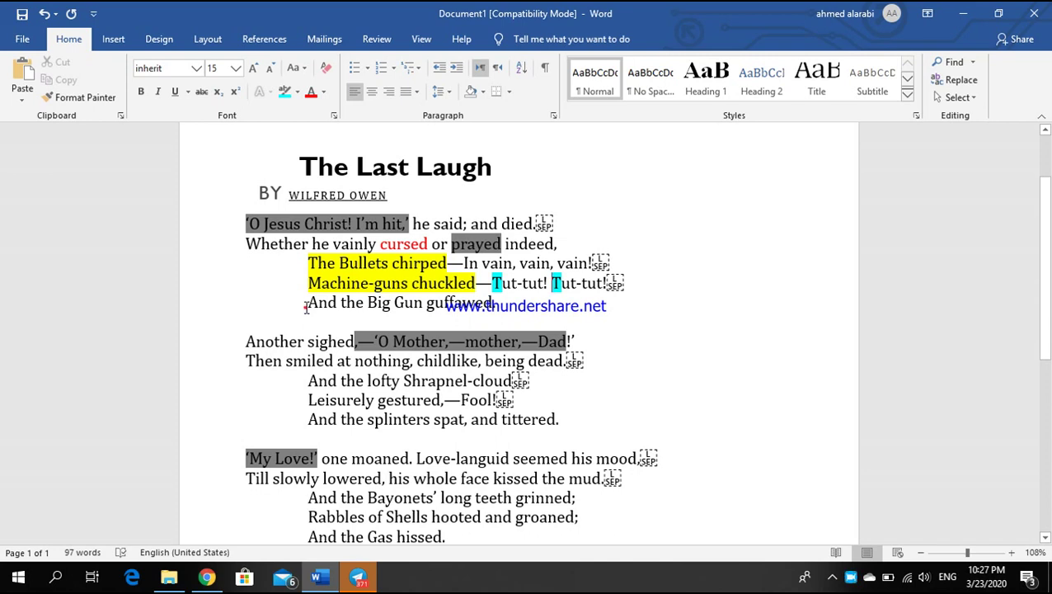
Highlight the first stanza's last line, "And the Big Gun guffawed", in yellow.
left_click_drag(306, 307, 475, 313)
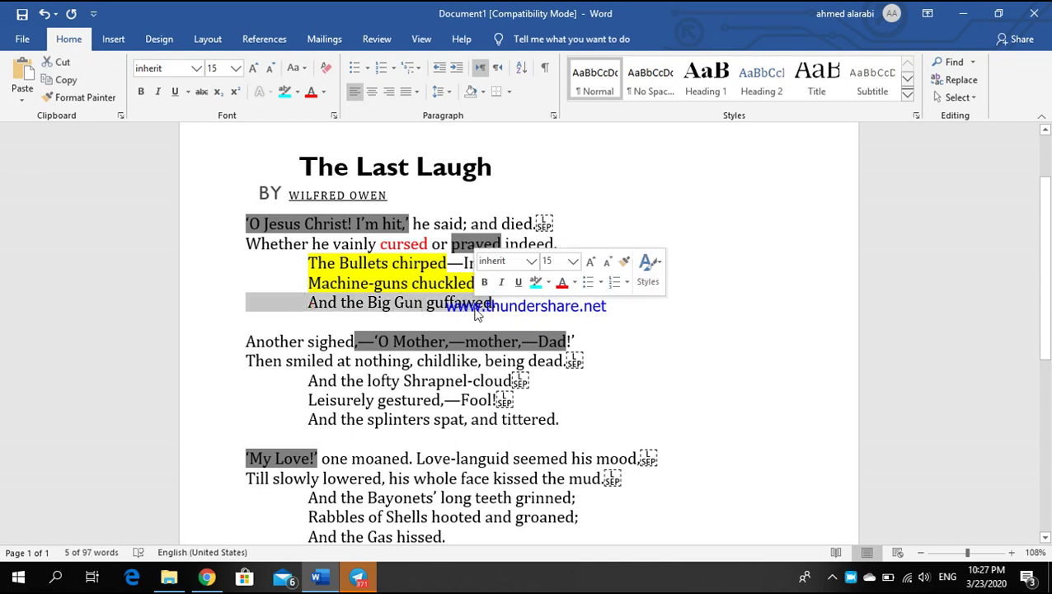
left_click(550, 283)
left_click(542, 302)
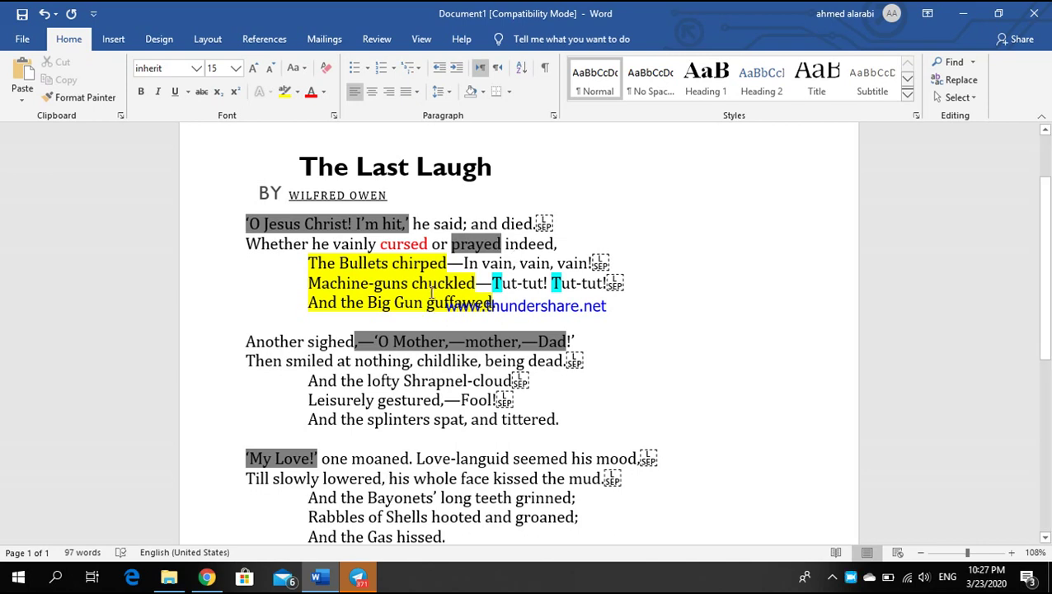
Change the highlight of the verbs "guffawed" and "chuckled" in the first stanza to red.
left_click_drag(410, 283, 446, 303)
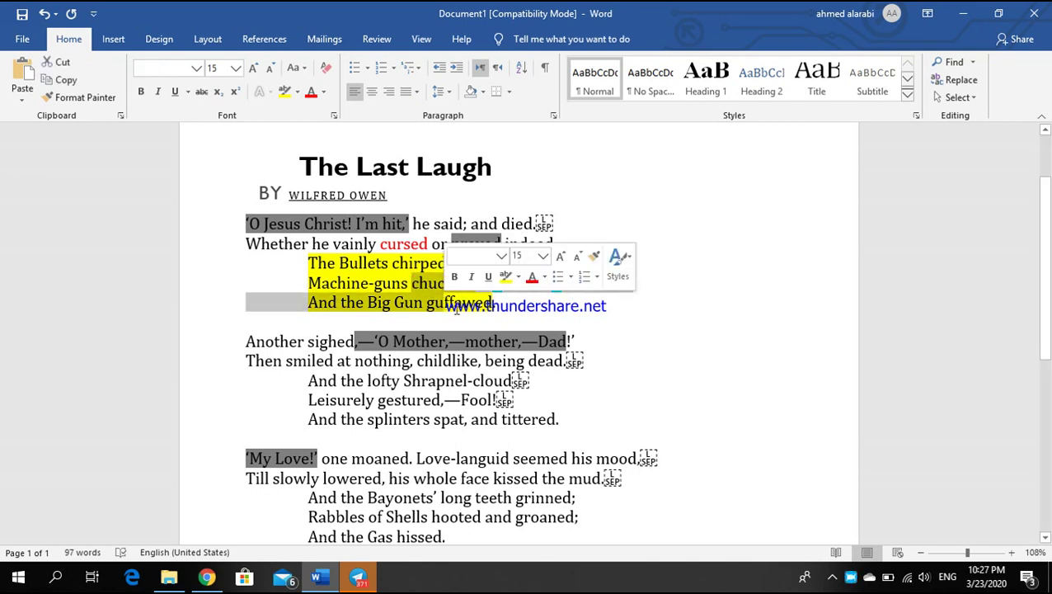
left_click(478, 318)
double_click(472, 306)
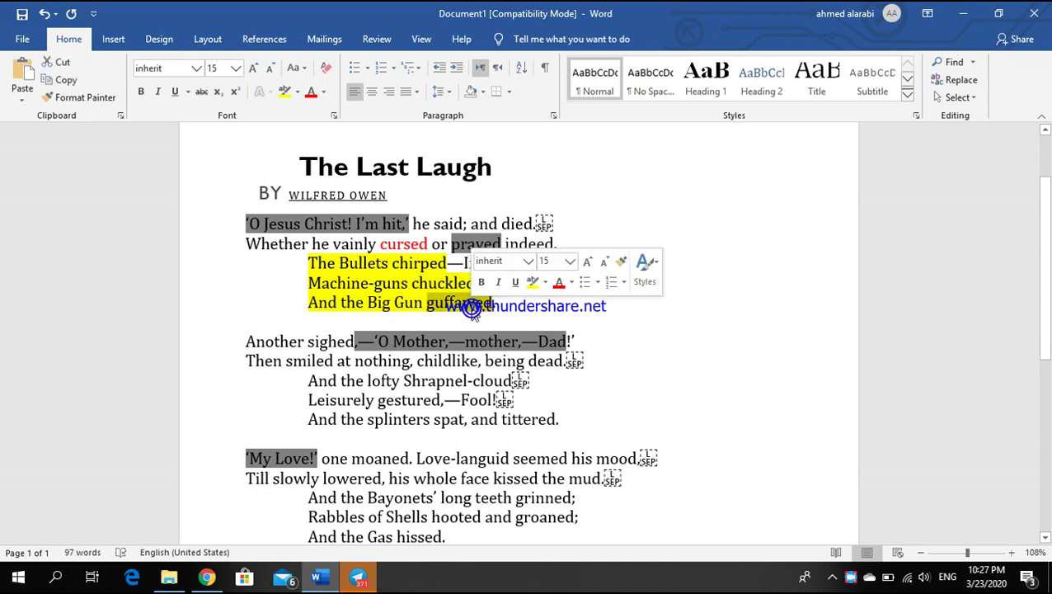
left_click(534, 282)
left_click(545, 282)
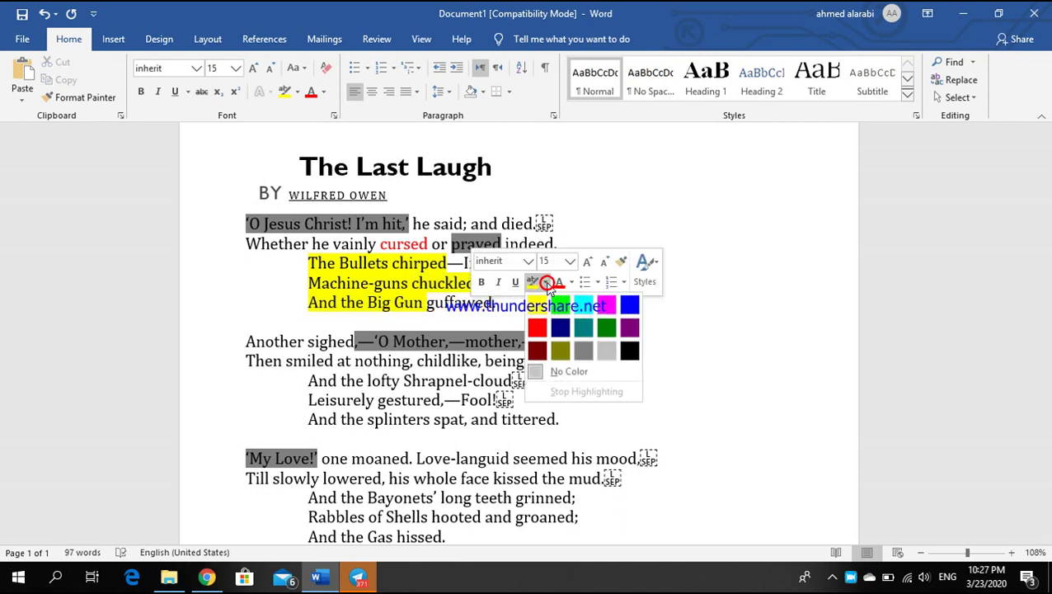
left_click(537, 327)
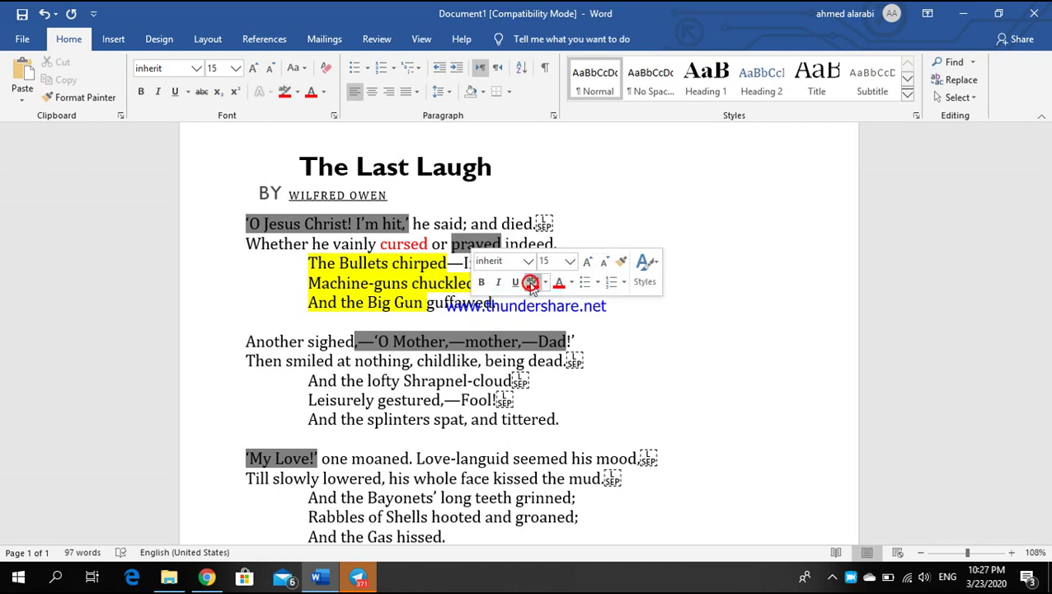
double_click(463, 302)
left_click(523, 277)
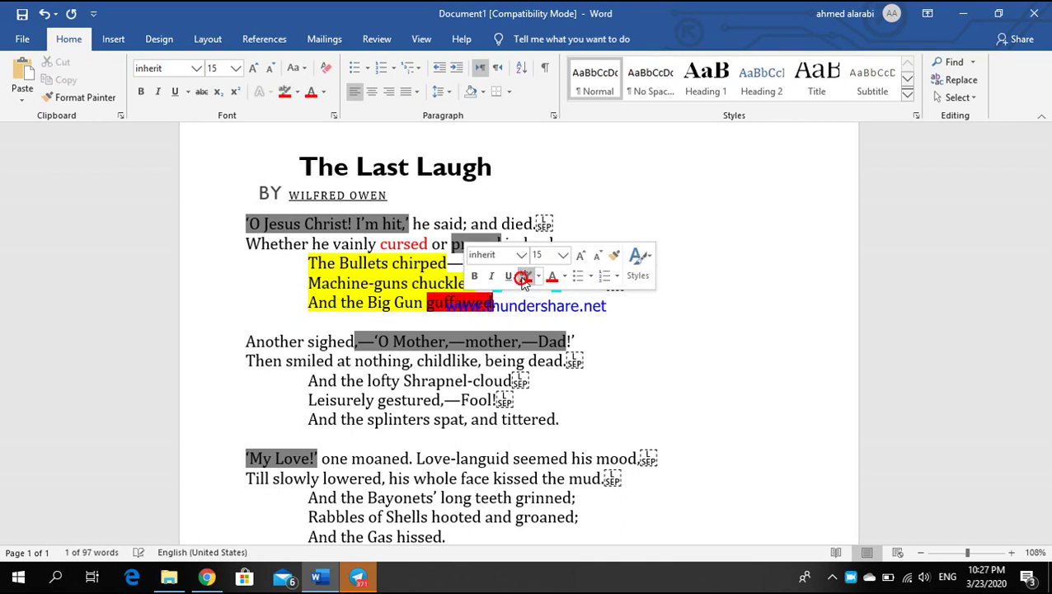
double_click(442, 284)
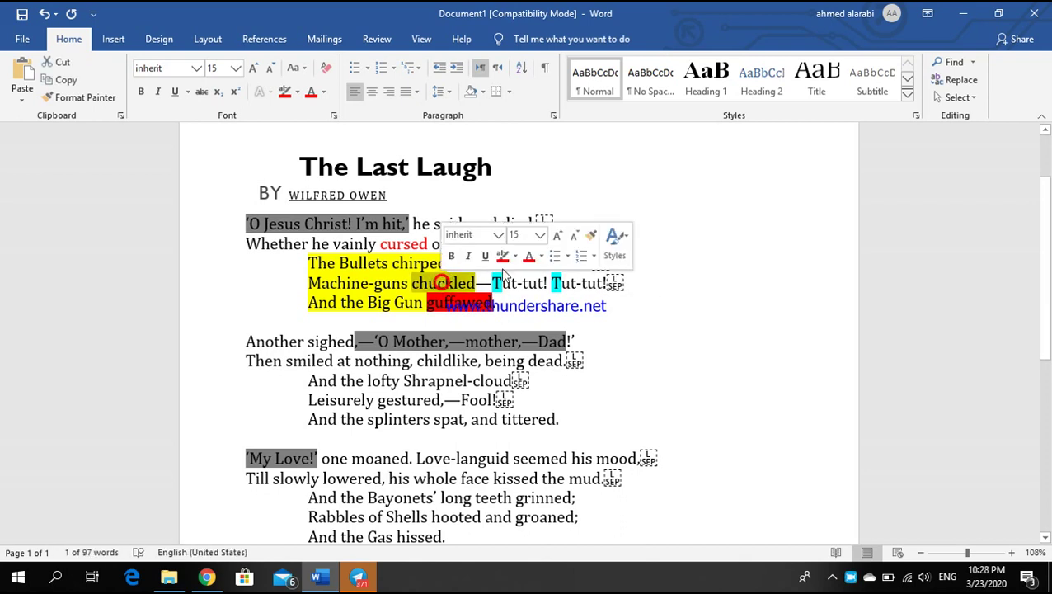
left_click(503, 258)
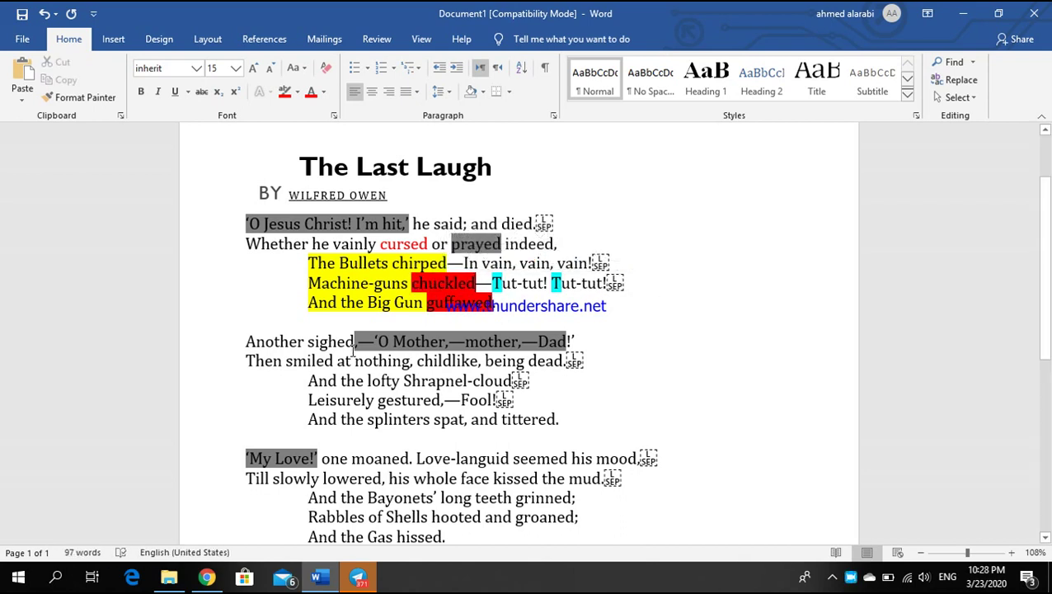
Review the quoted dying words in the first two stanzas and the line "Then smiled at nothing, childlike, being dead".
scroll(348, 351, "down", 2)
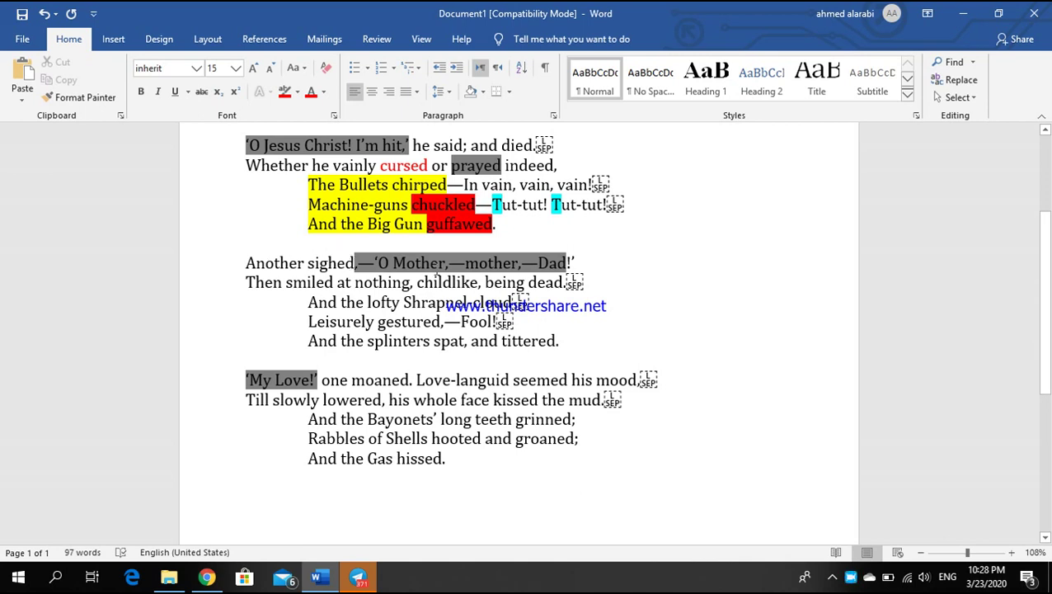
scroll(435, 275, "up", 3)
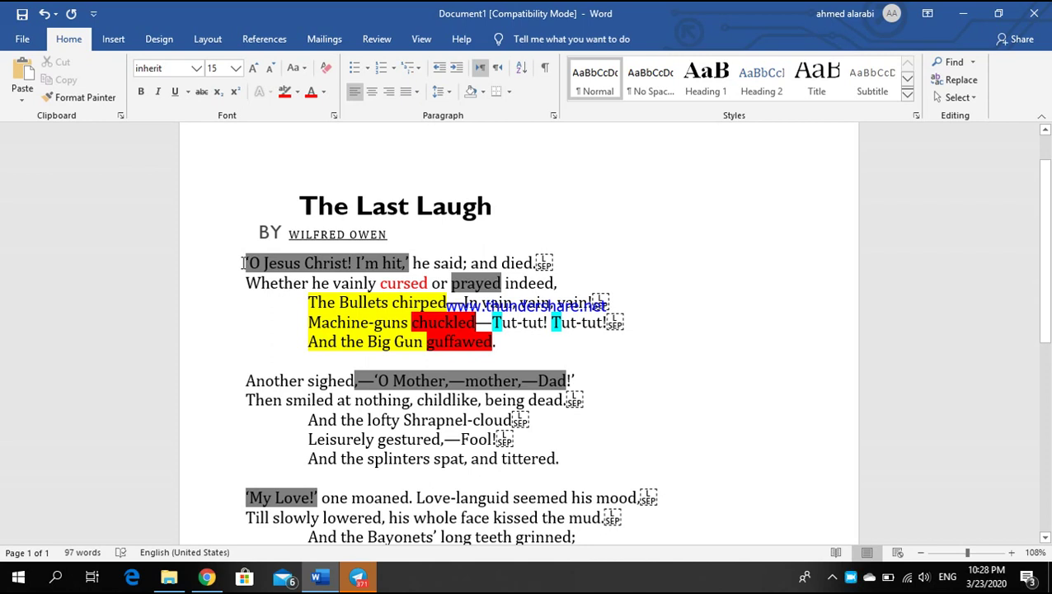
left_click_drag(245, 262, 347, 263)
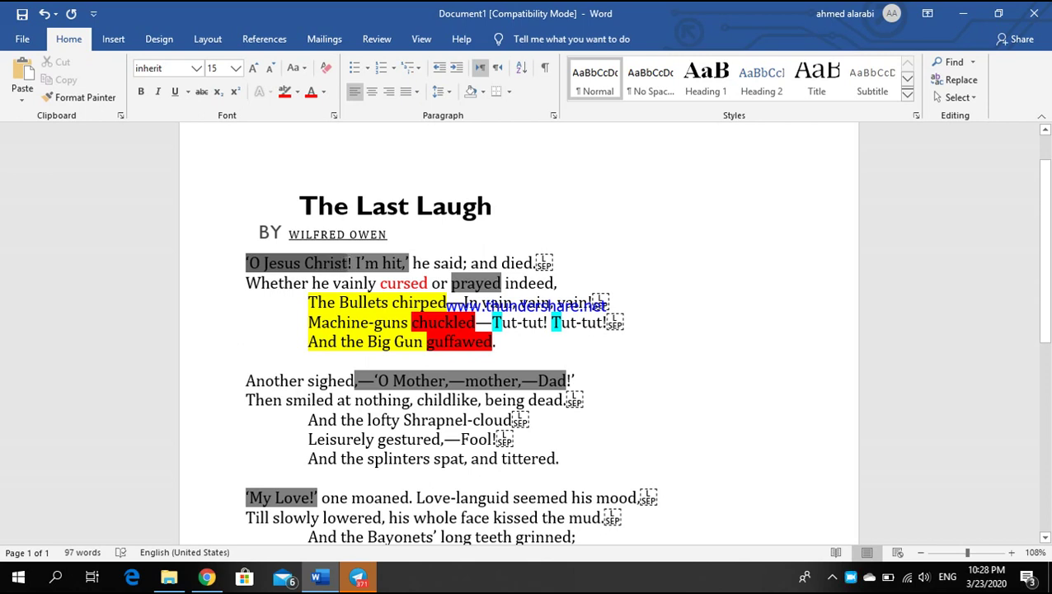
left_click(524, 380)
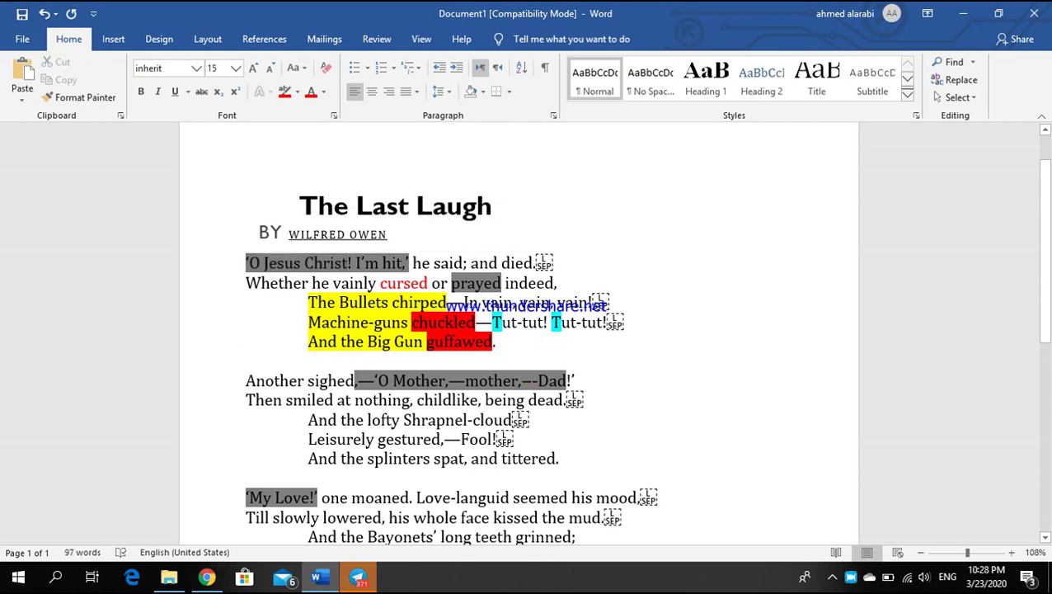
scroll(559, 375, "down", 2)
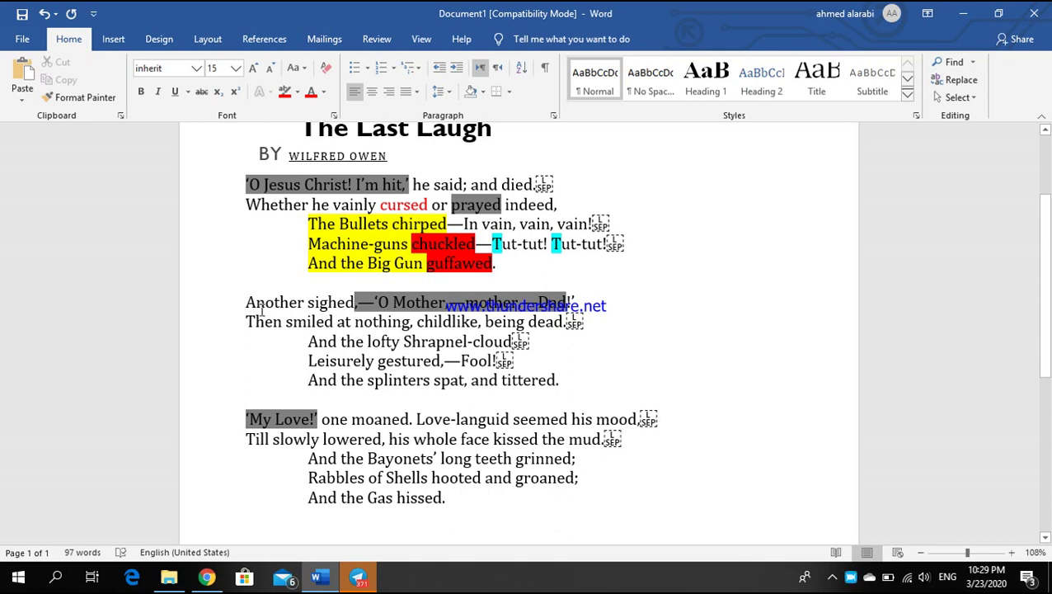
left_click_drag(245, 302, 590, 302)
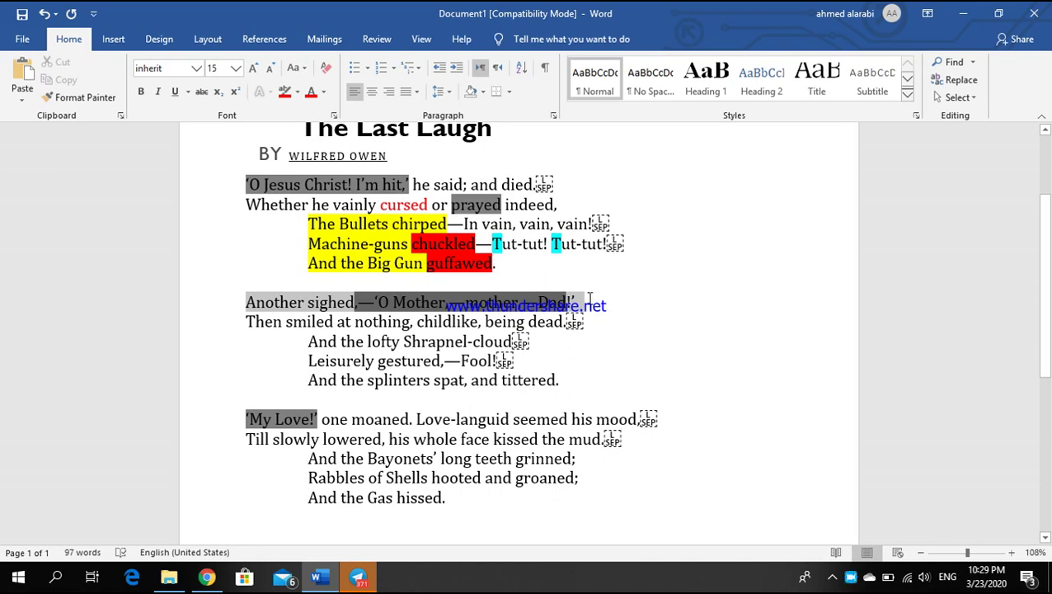
left_click_drag(591, 299, 591, 302)
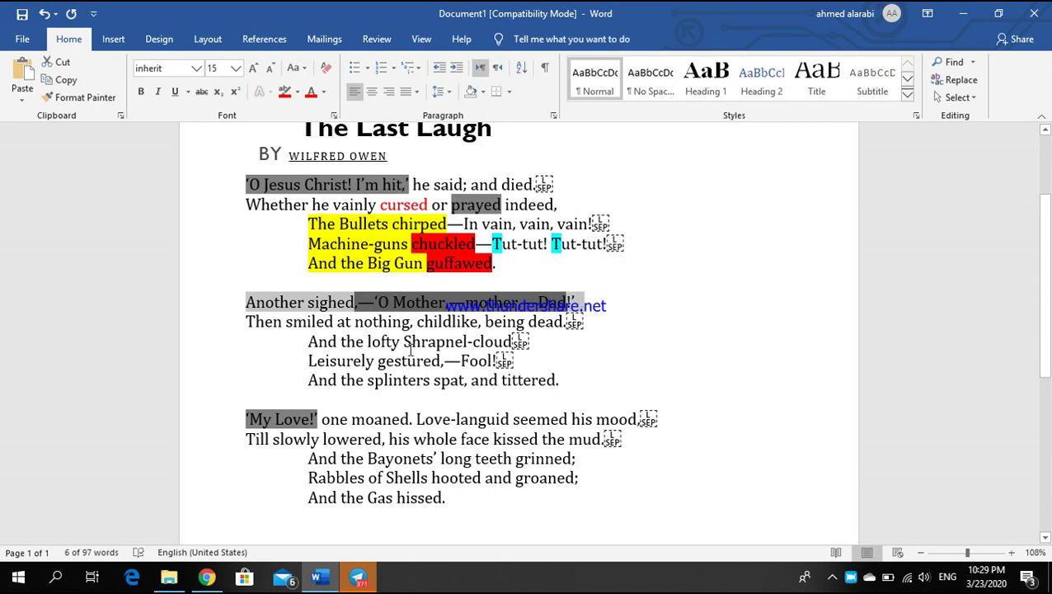
left_click(233, 323)
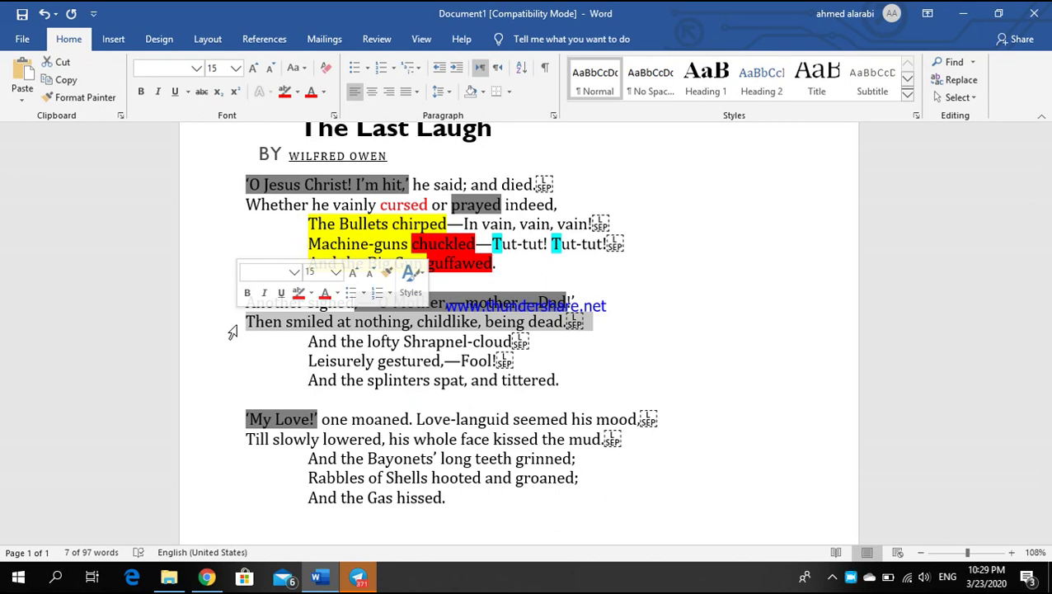
left_click(276, 334)
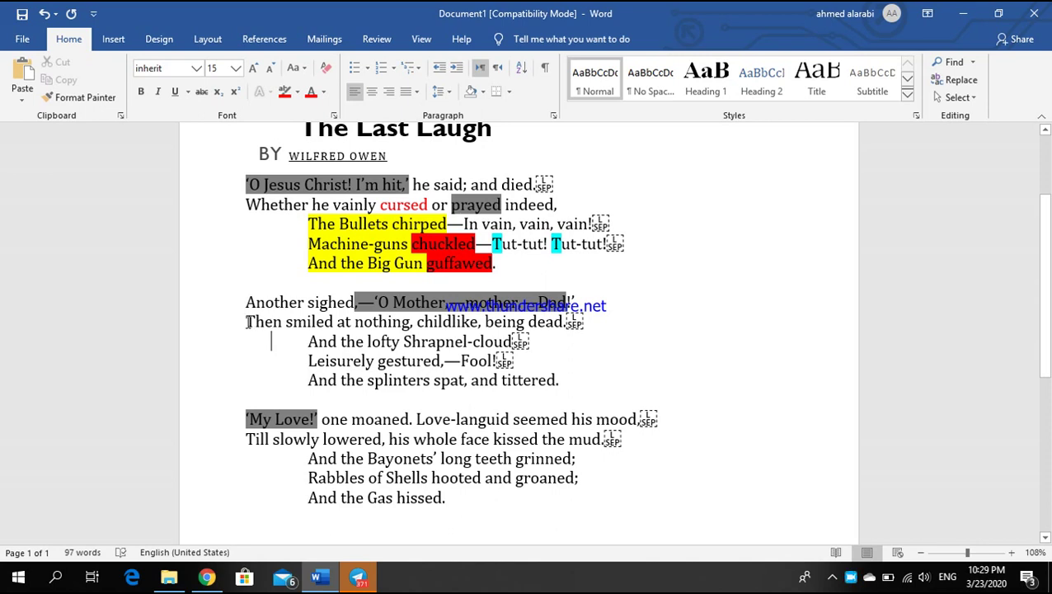
left_click_drag(245, 321, 412, 321)
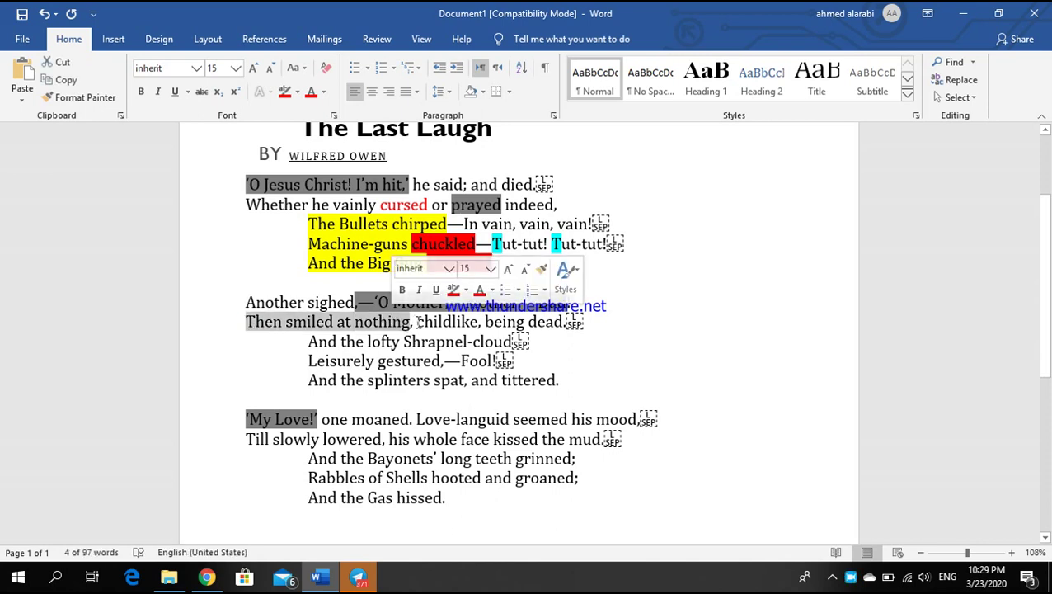
left_click(422, 321)
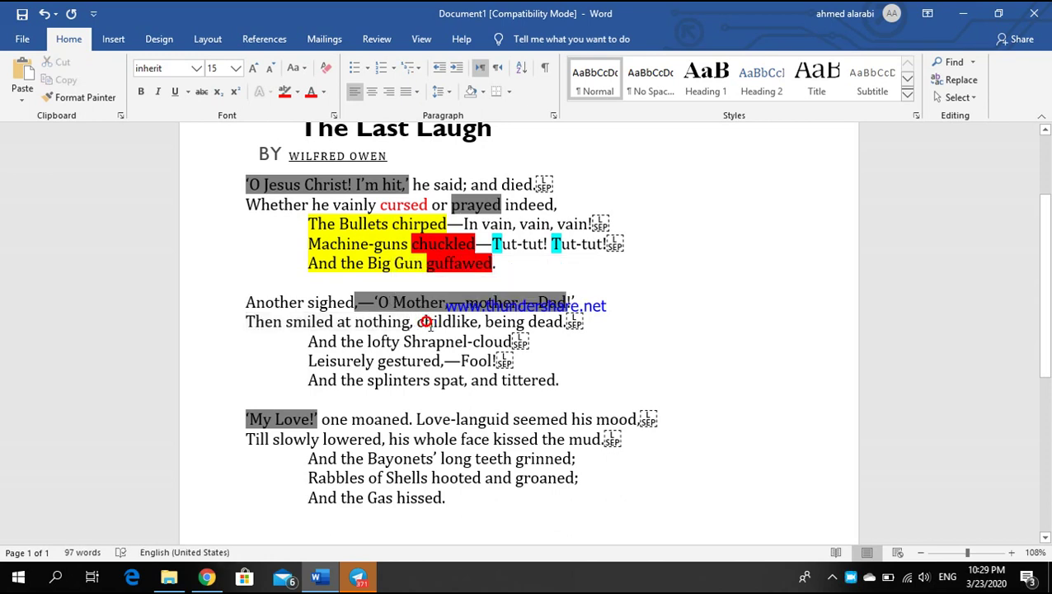
Highlight the phrase "Then smiled at nothing" in the second stanza in bright green.
double_click(445, 322)
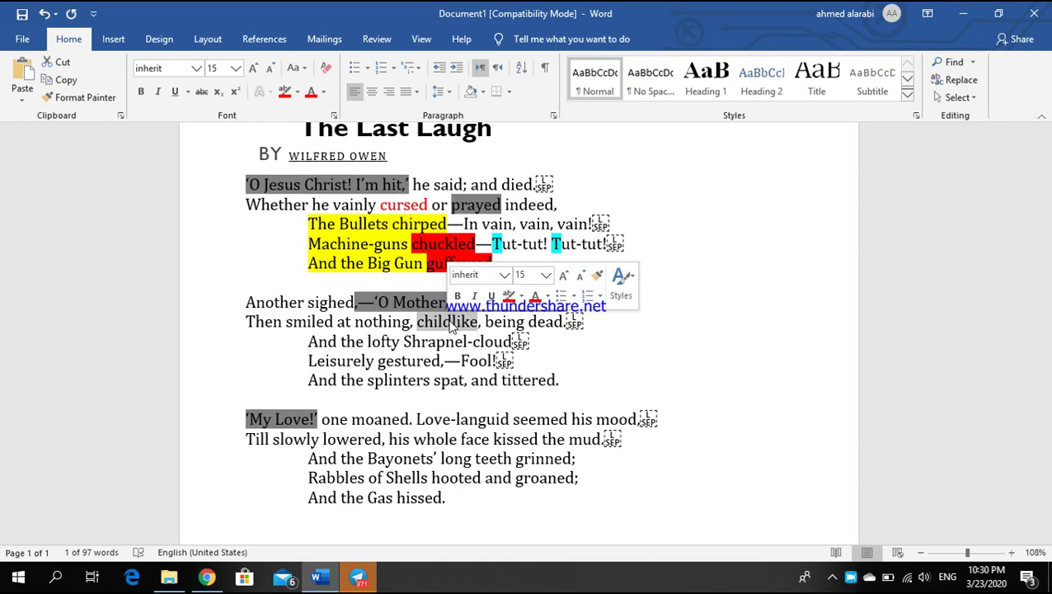
left_click(244, 319)
left_click_drag(244, 319, 410, 327)
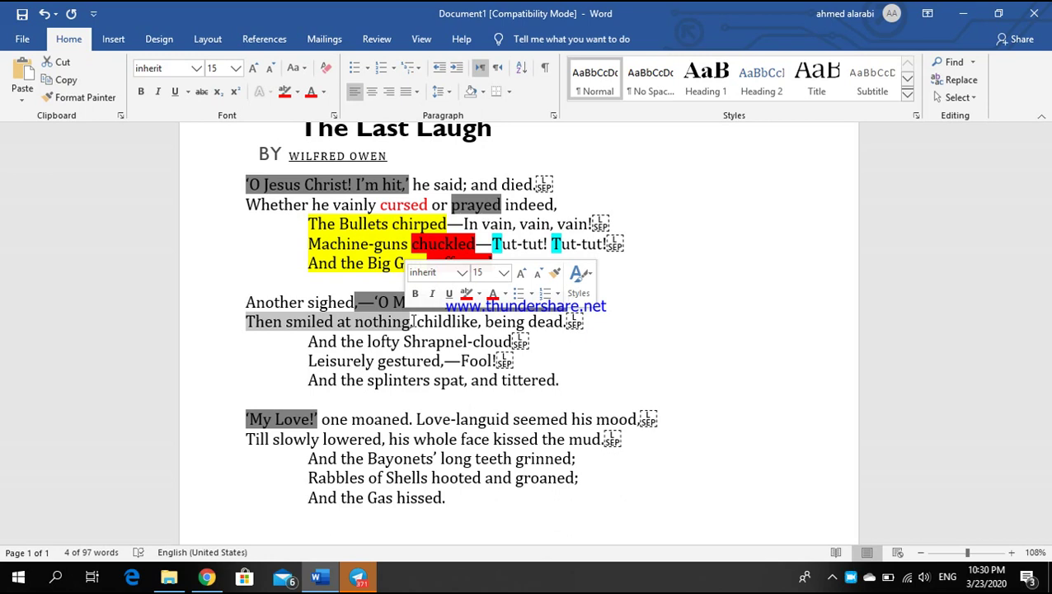
left_click(479, 294)
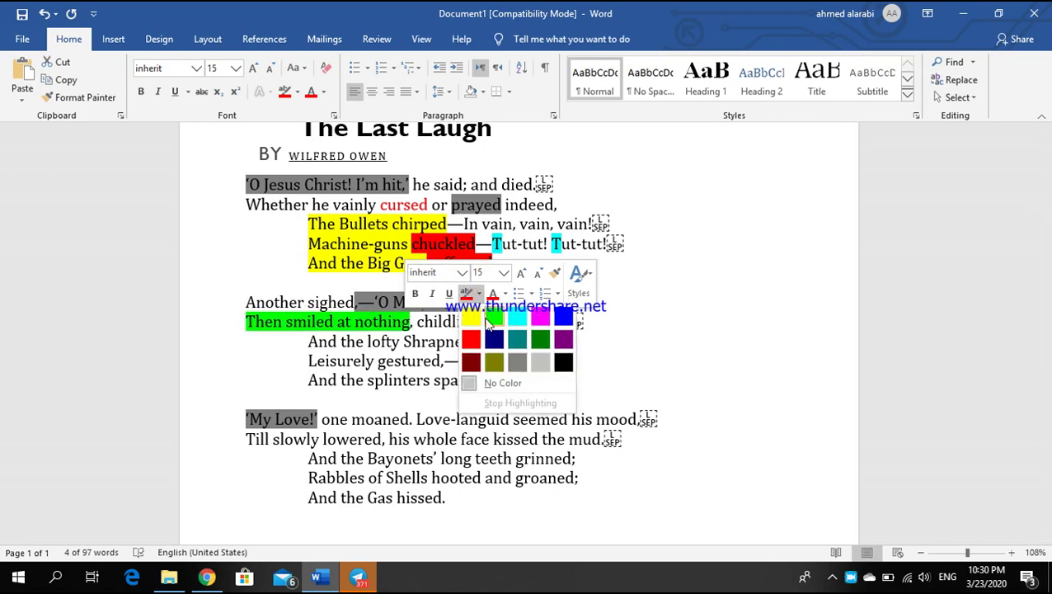
left_click(491, 317)
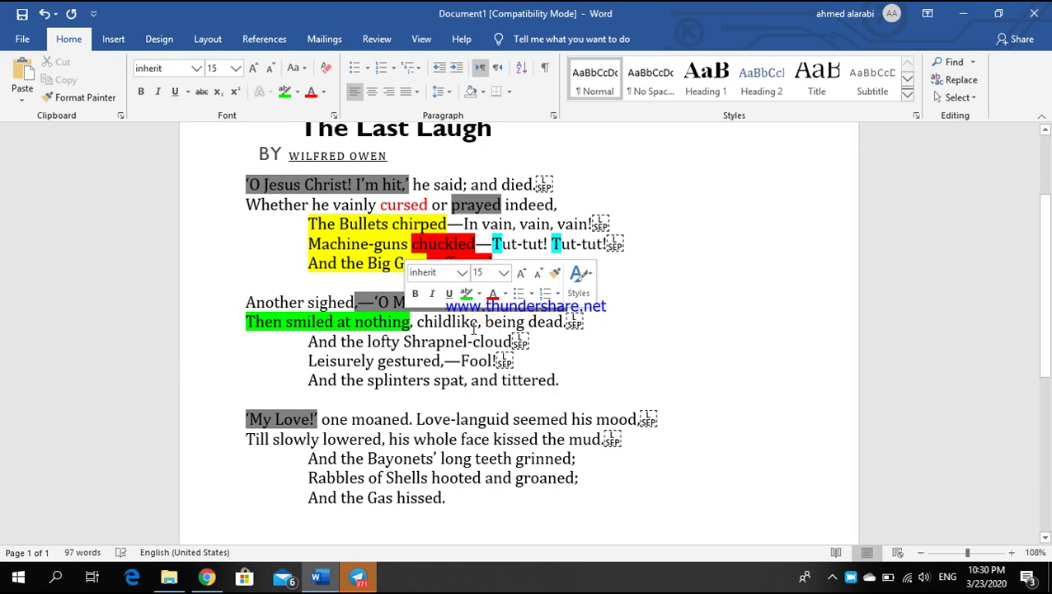
Highlight the word "childlike" in the second stanza in red.
double_click(460, 322)
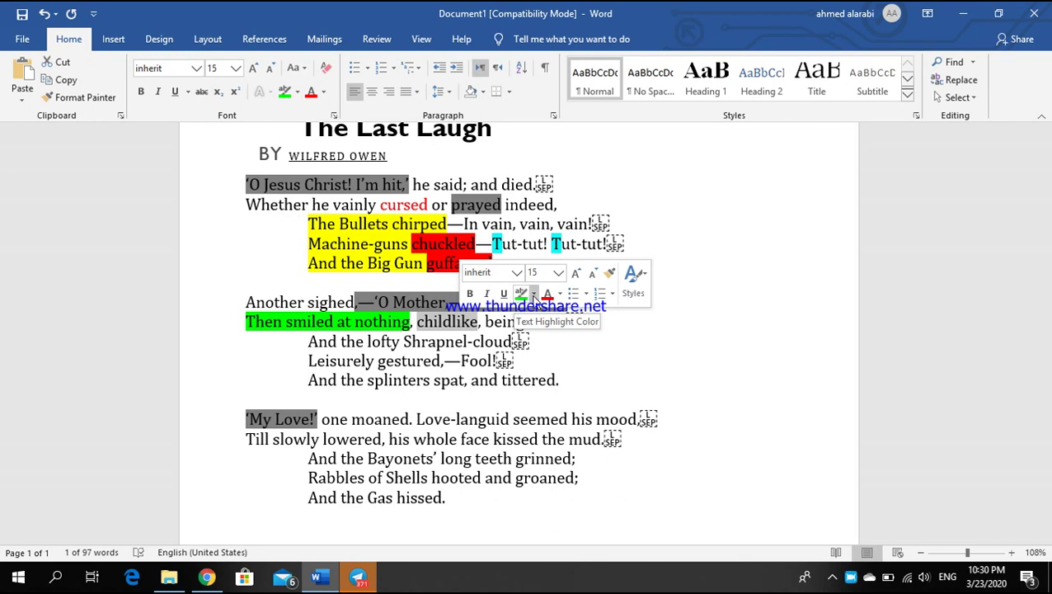
left_click(533, 293)
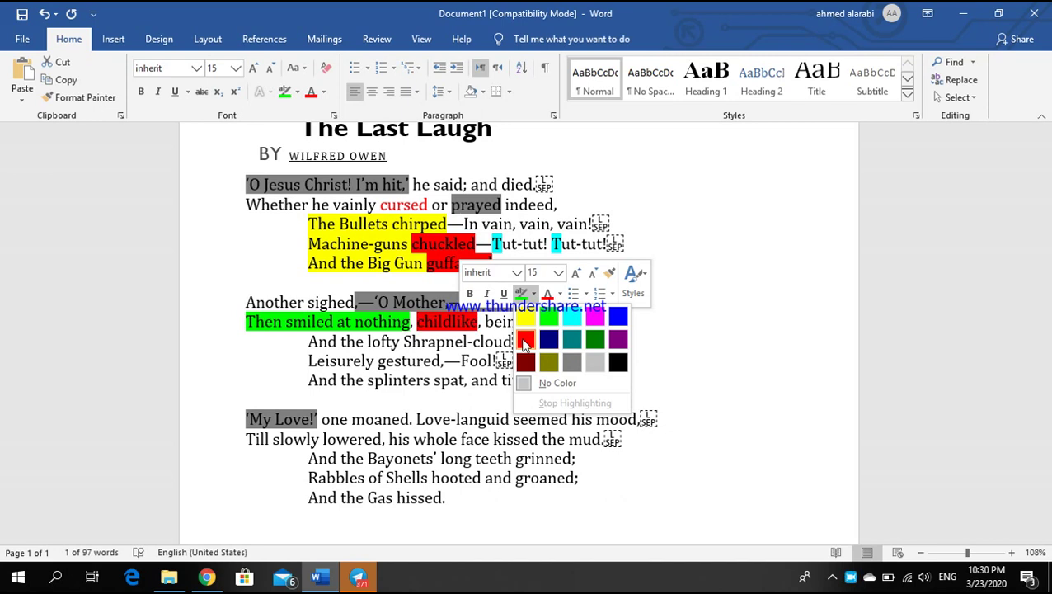
left_click(526, 342)
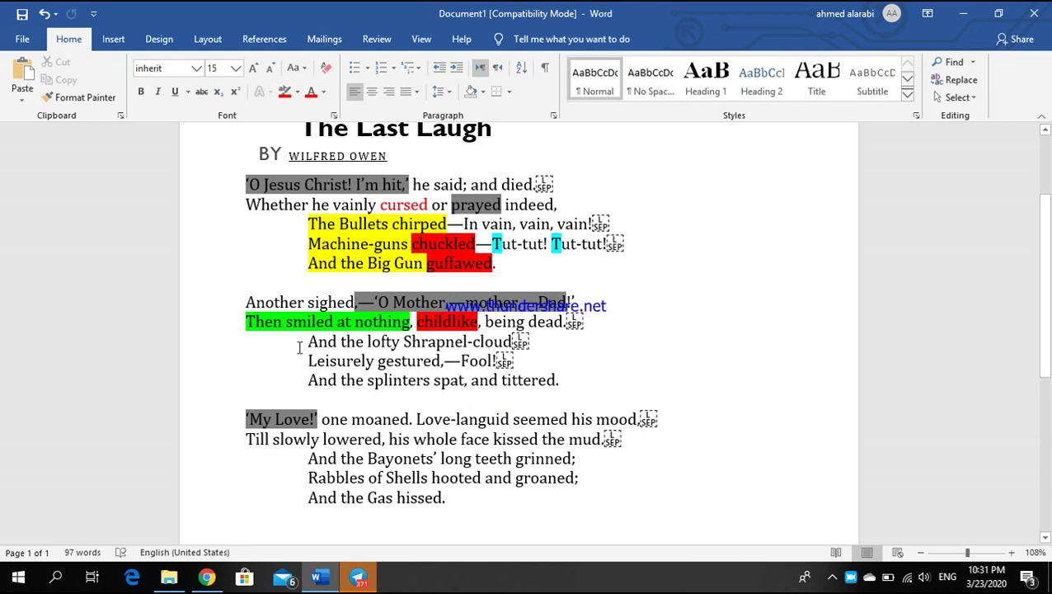
Examine the second stanza's Shrapnel-cloud, "Fool!" and splinters lines alongside the word "Bullets" in the first stanza.
left_click_drag(296, 345, 550, 349)
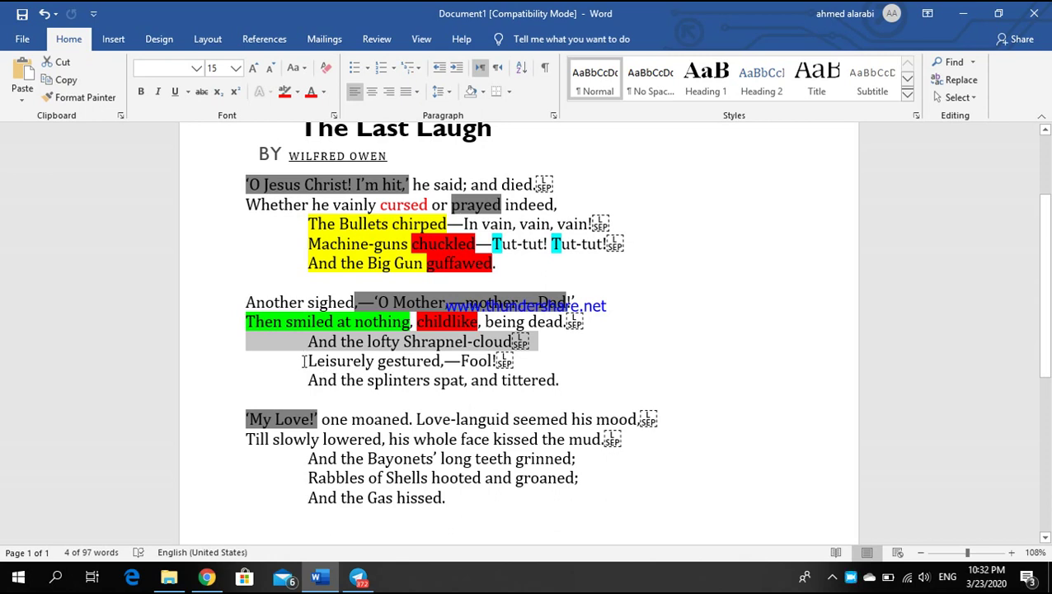
left_click_drag(307, 360, 394, 361)
double_click(468, 361)
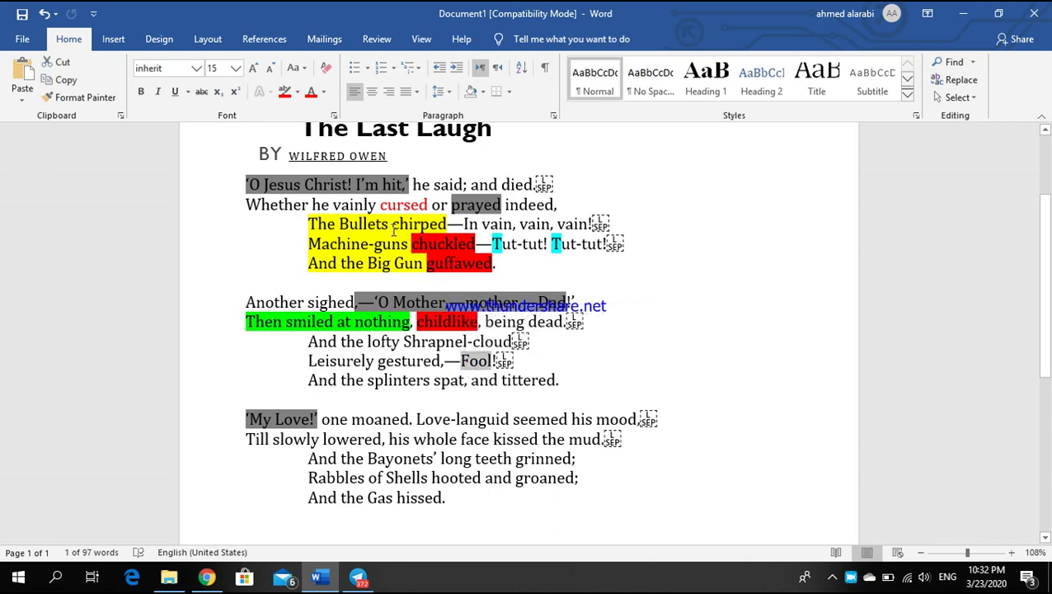
left_click(384, 228)
left_click_drag(384, 228, 355, 224)
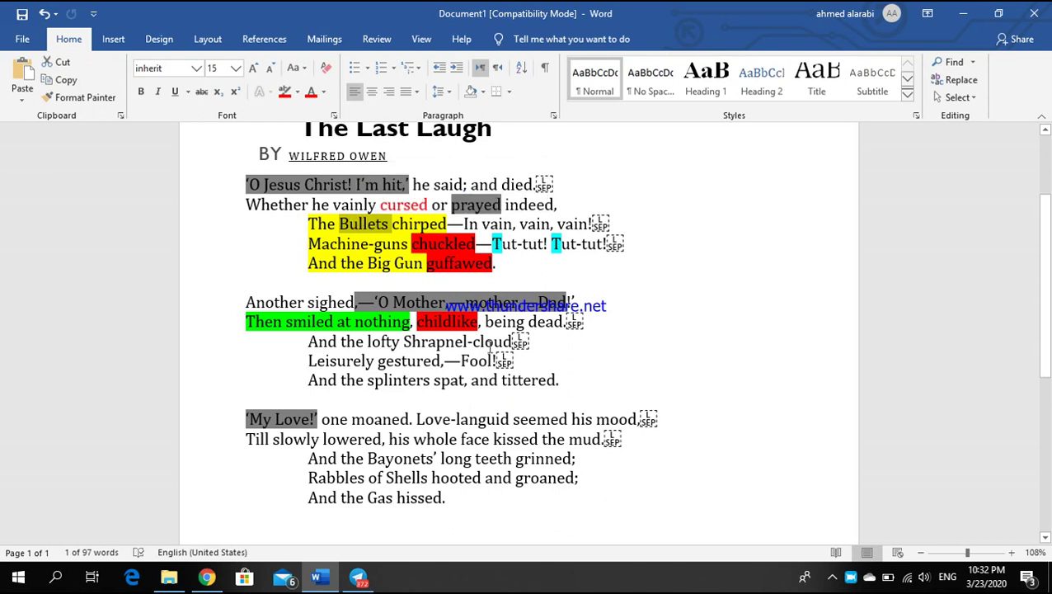
double_click(479, 362)
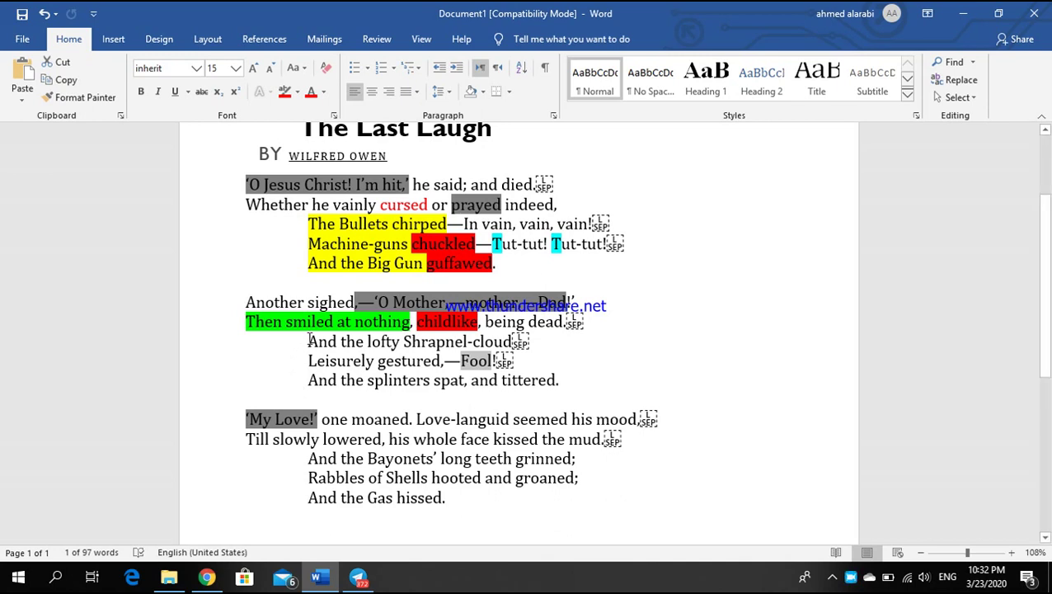
left_click_drag(309, 340, 564, 382)
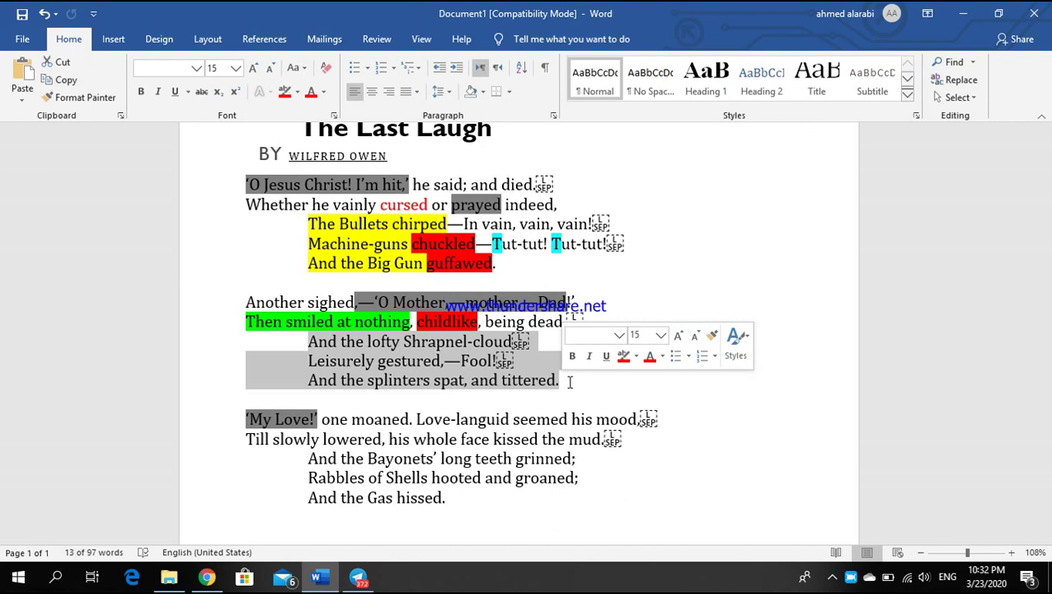
Change the highlight of the third stanza's opening words 'My Love!' to red.
scroll(451, 500, "down", 3)
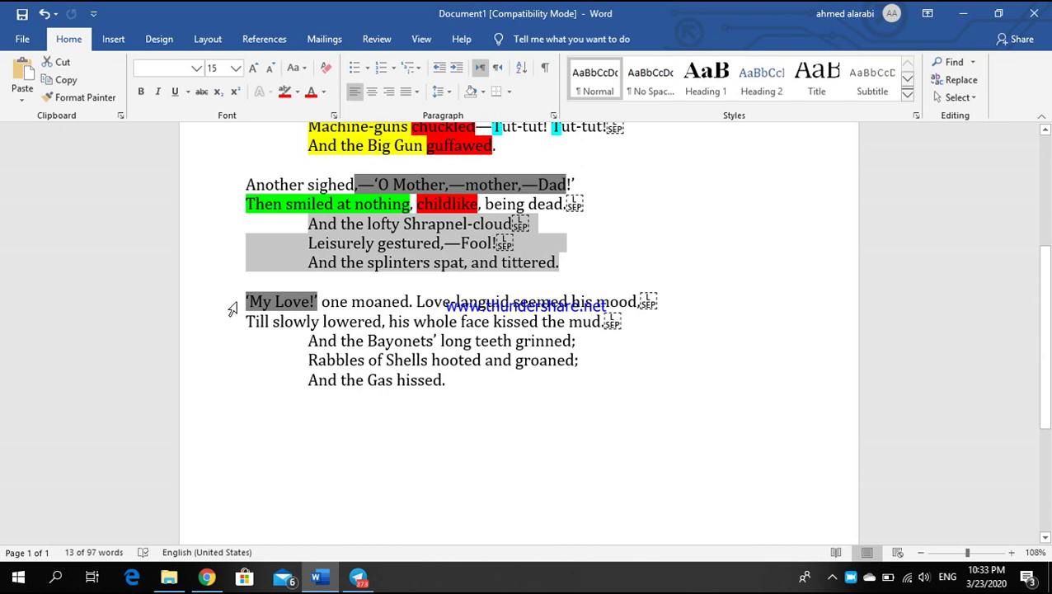
left_click_drag(246, 301, 324, 295)
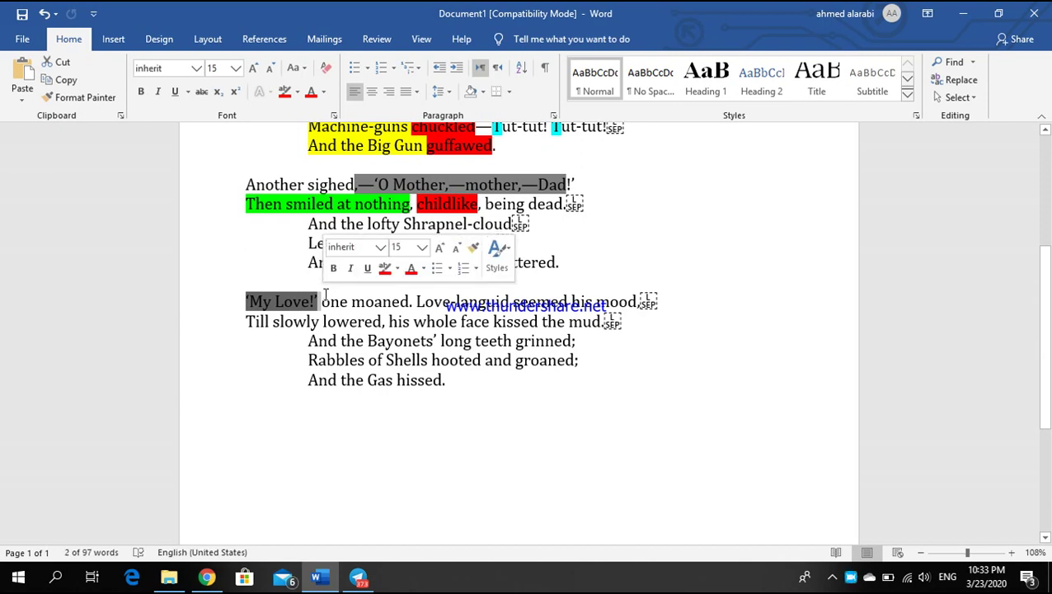
left_click(384, 268)
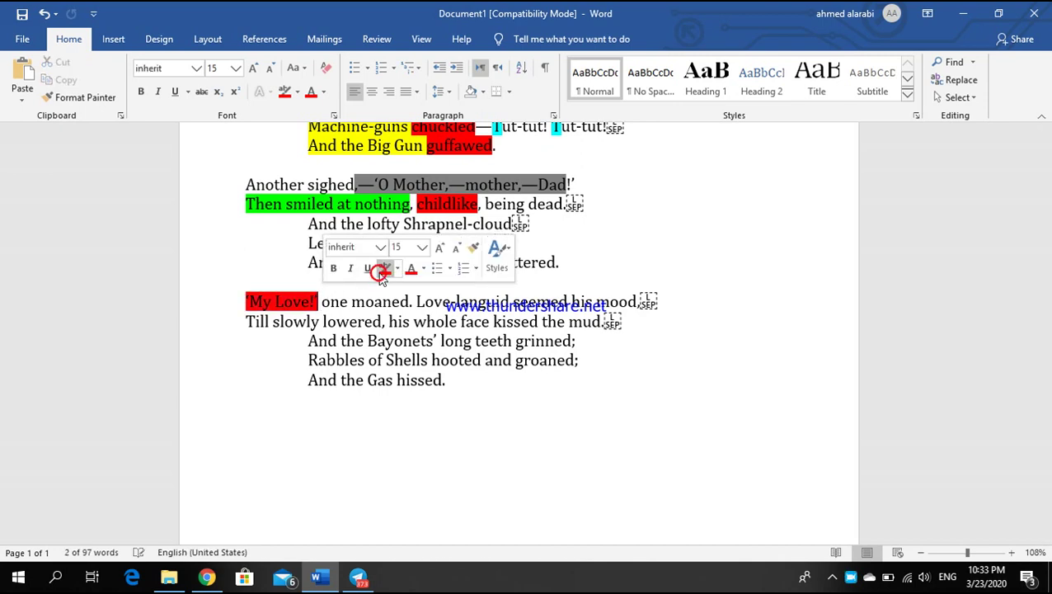
left_click(346, 291)
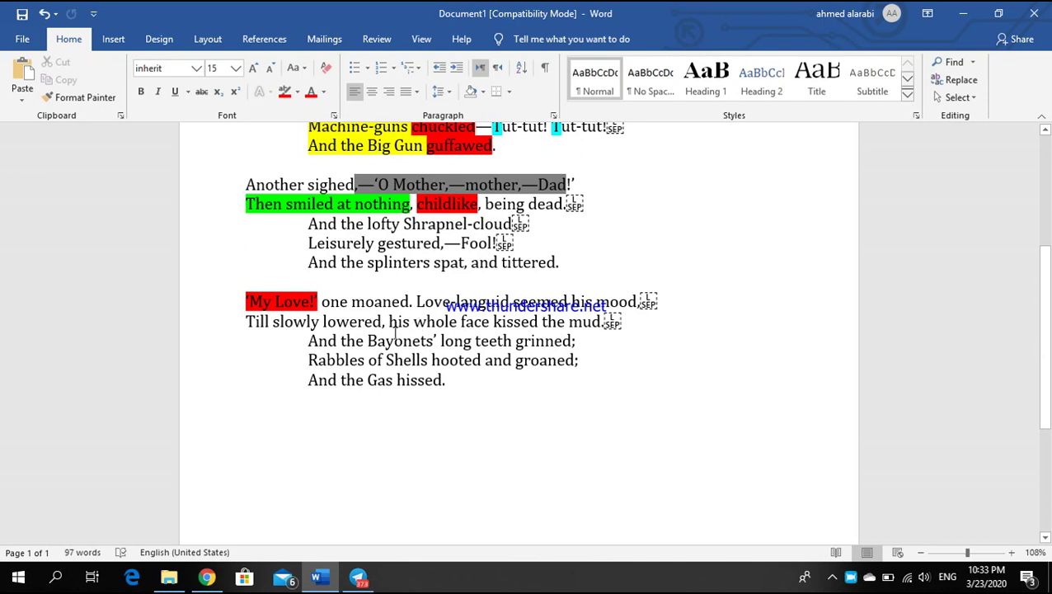
Highlight "his whole face kissed the mud." in the third stanza in red.
left_click(388, 326)
left_click_drag(389, 327, 608, 325)
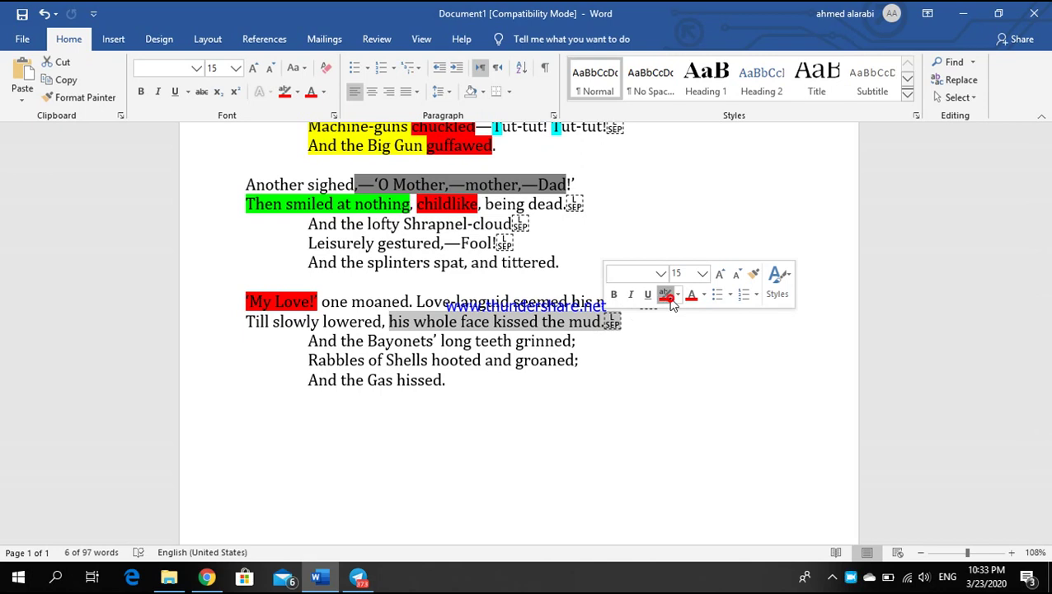
left_click(664, 297)
left_click(475, 354)
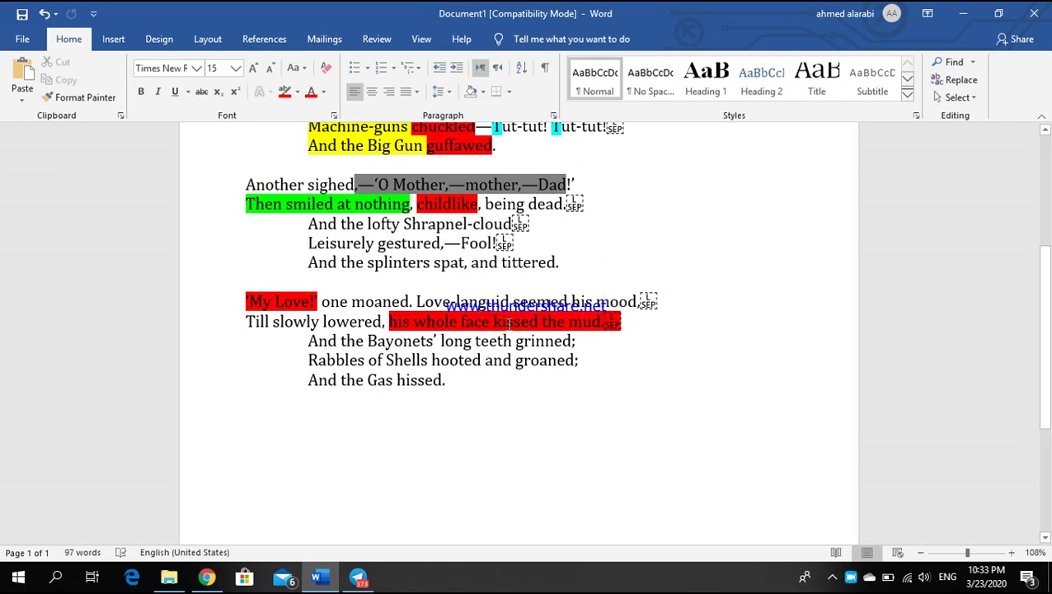